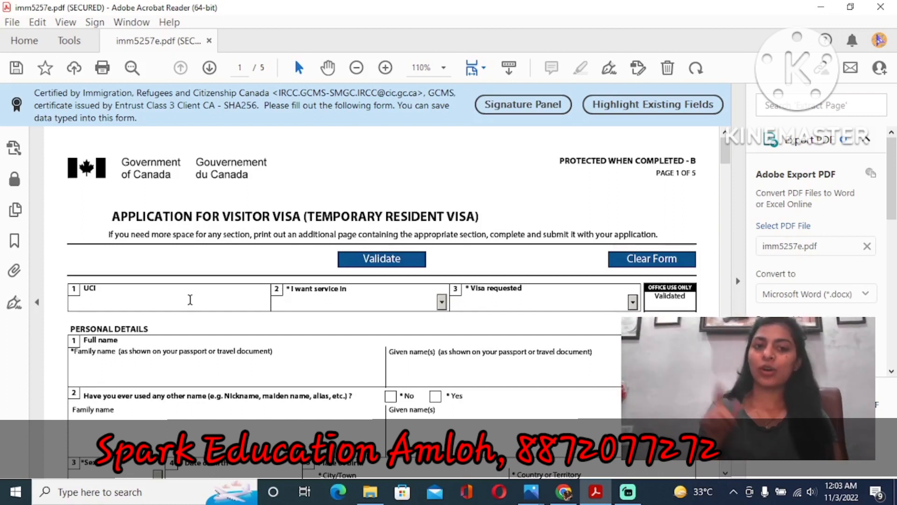
# - Choose English as the service language and Visitor Visa as the visa requested
pyautogui.click(342, 304)
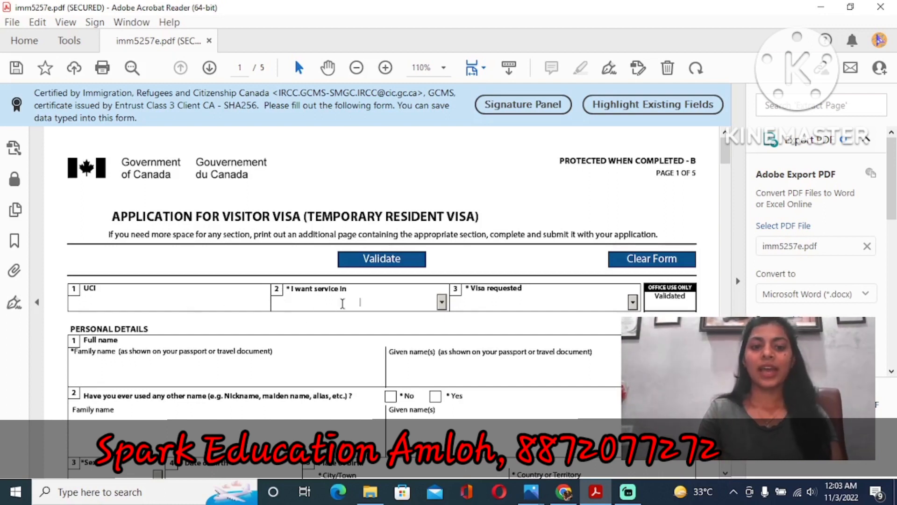
pyautogui.click(442, 302)
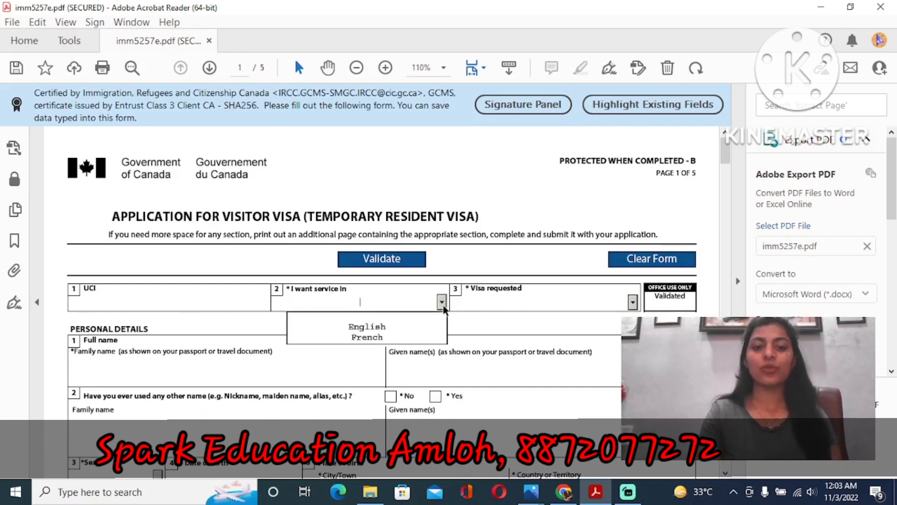
pyautogui.click(397, 326)
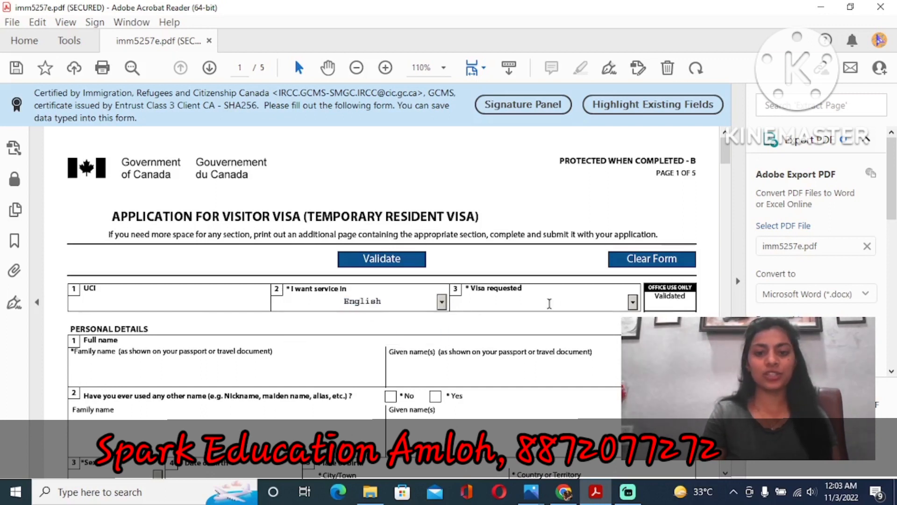
pyautogui.click(540, 305)
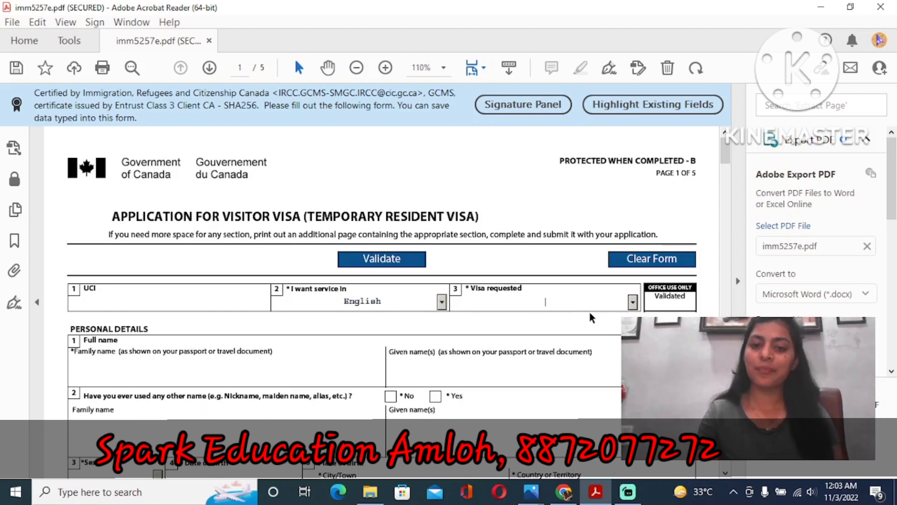
pyautogui.click(632, 303)
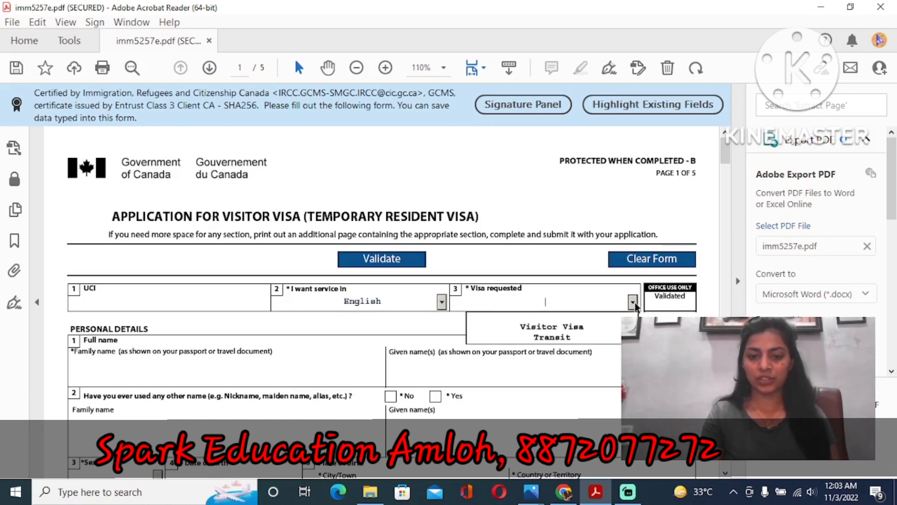
pyautogui.click(616, 327)
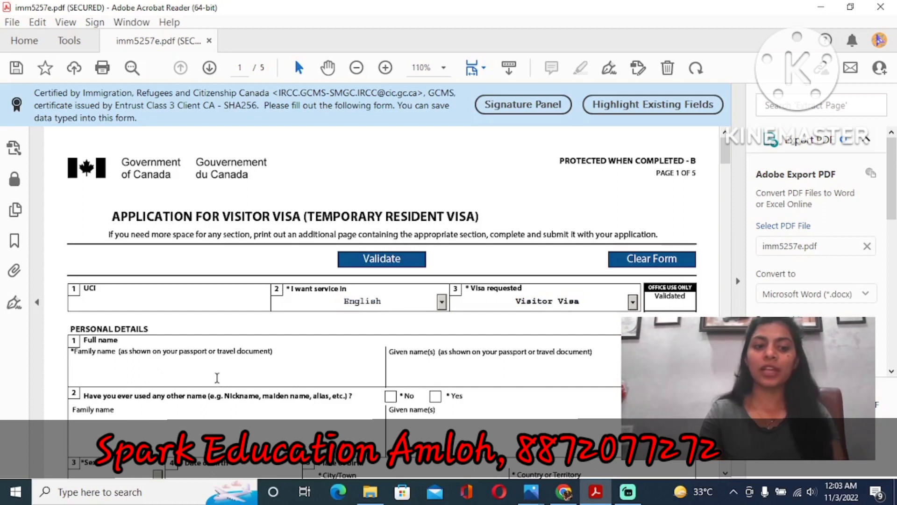
# - Enter the applicant's family and given names and answer No to having used other names
pyautogui.click(122, 372)
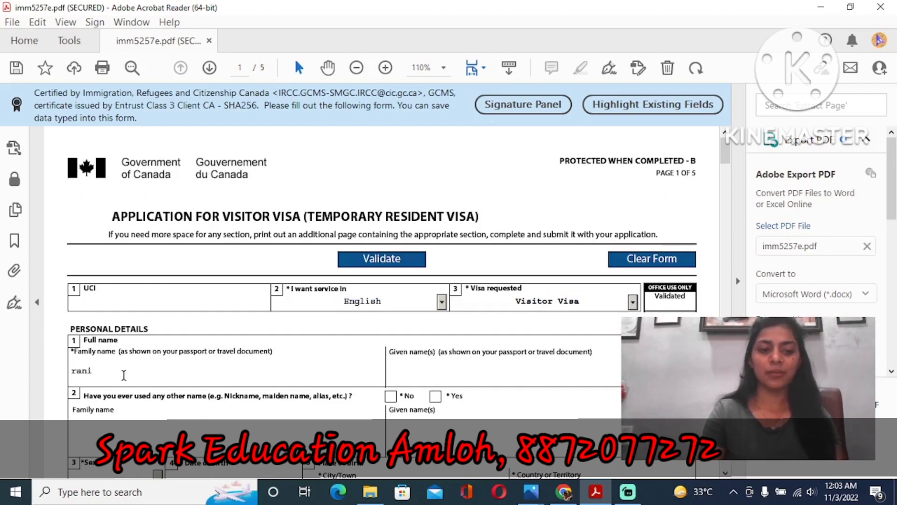
pyautogui.press('Tab')
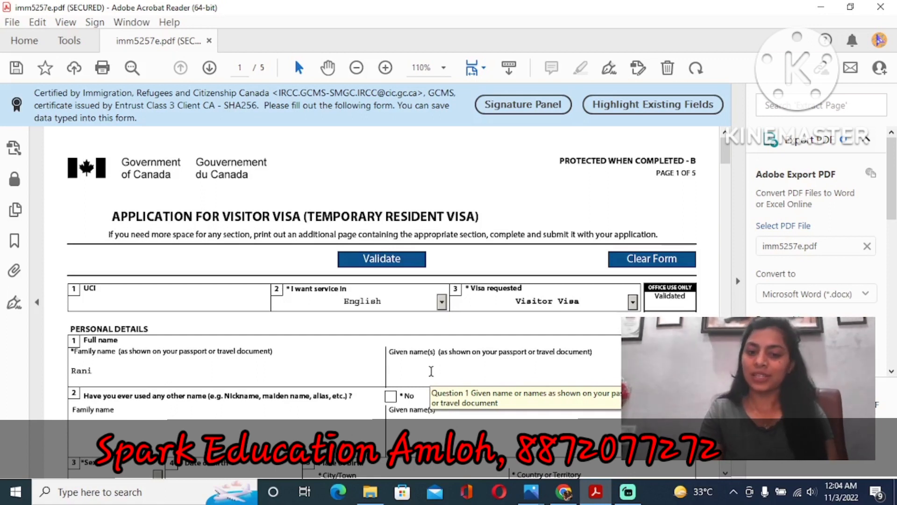
pyautogui.click(450, 371)
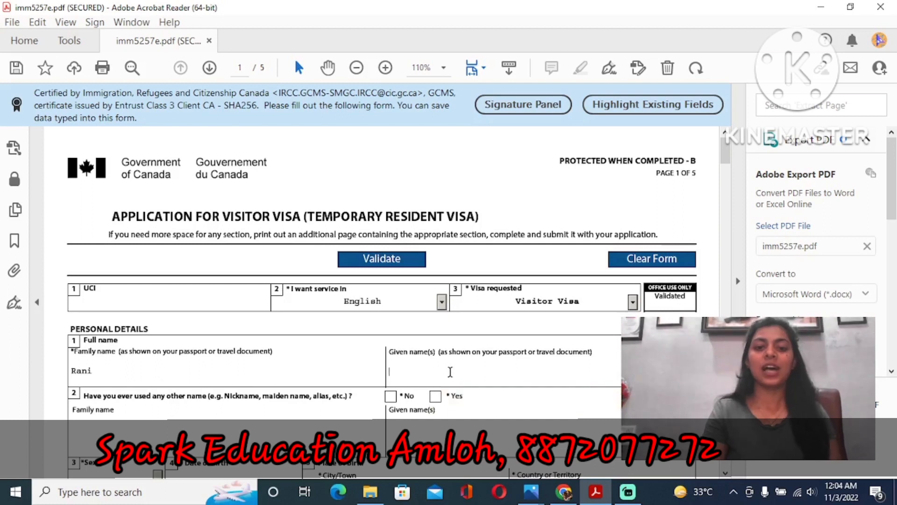
pyautogui.press('Tab')
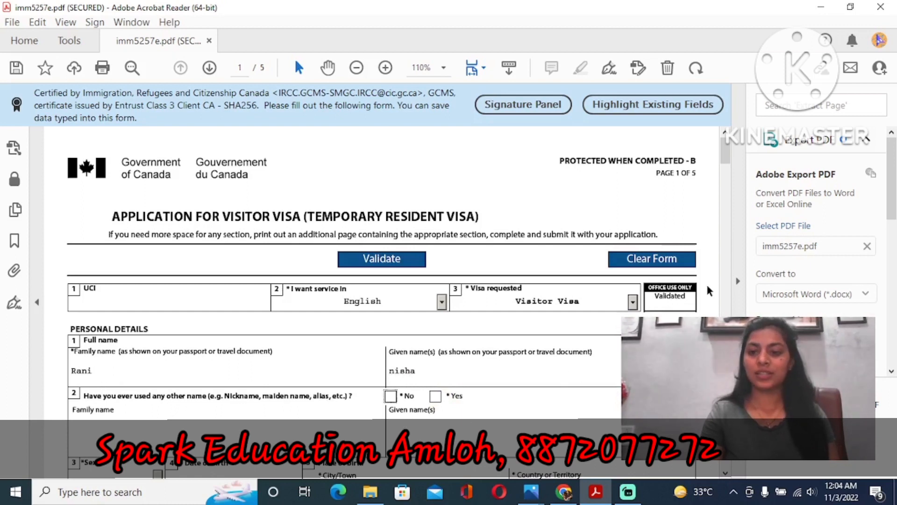
pyautogui.click(722, 153)
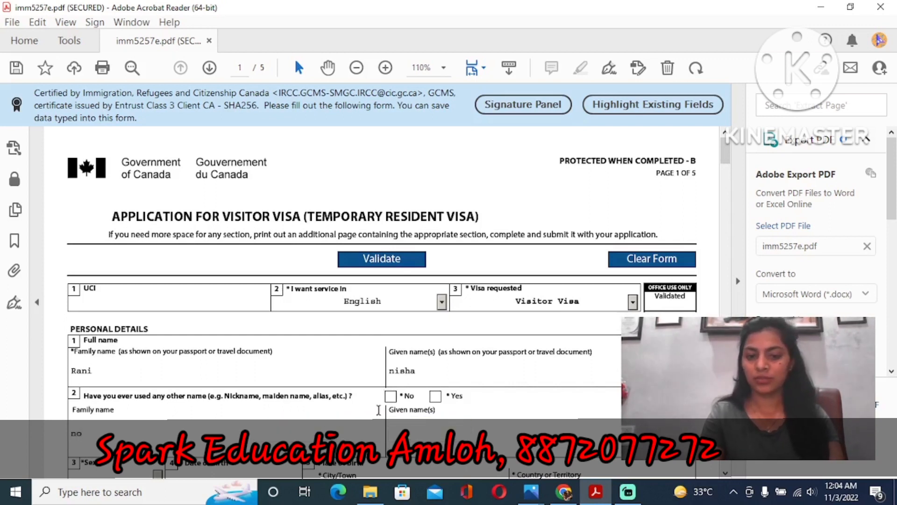
pyautogui.click(390, 397)
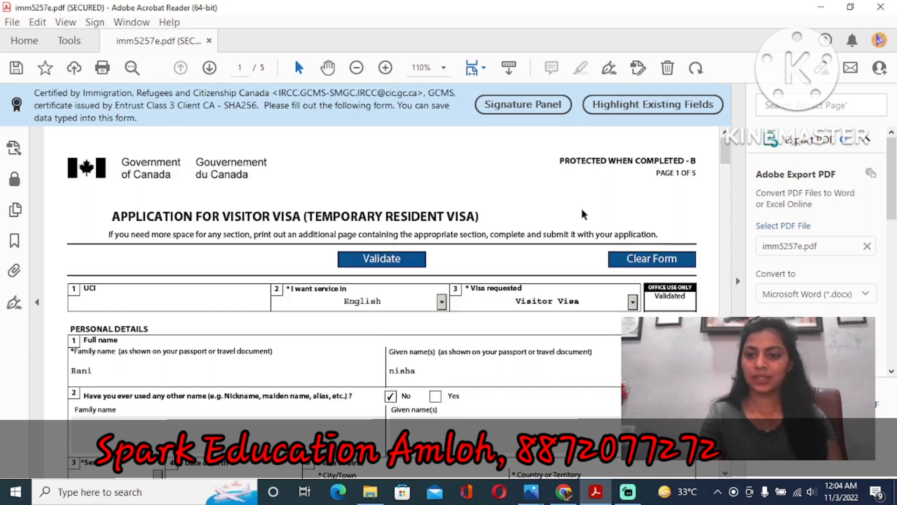
pyautogui.scroll(-5, 87, 179)
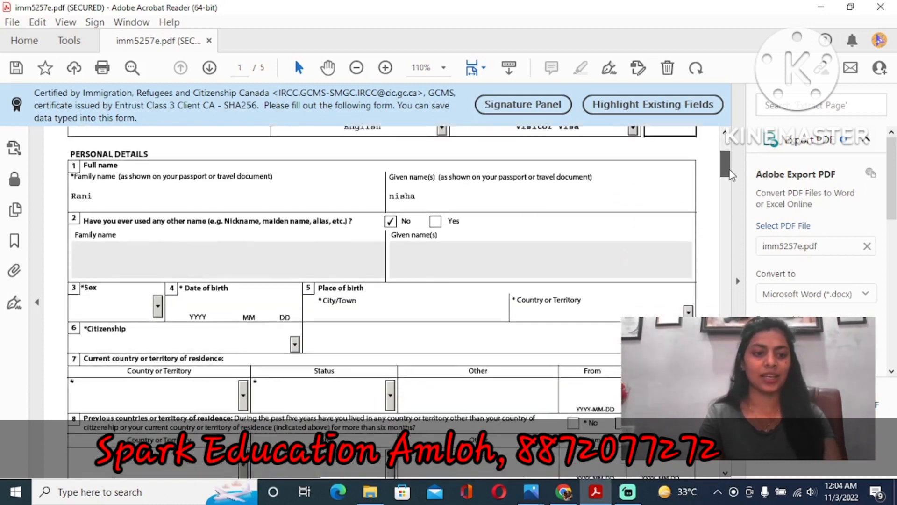
pyautogui.click(115, 265)
pyautogui.write('f')
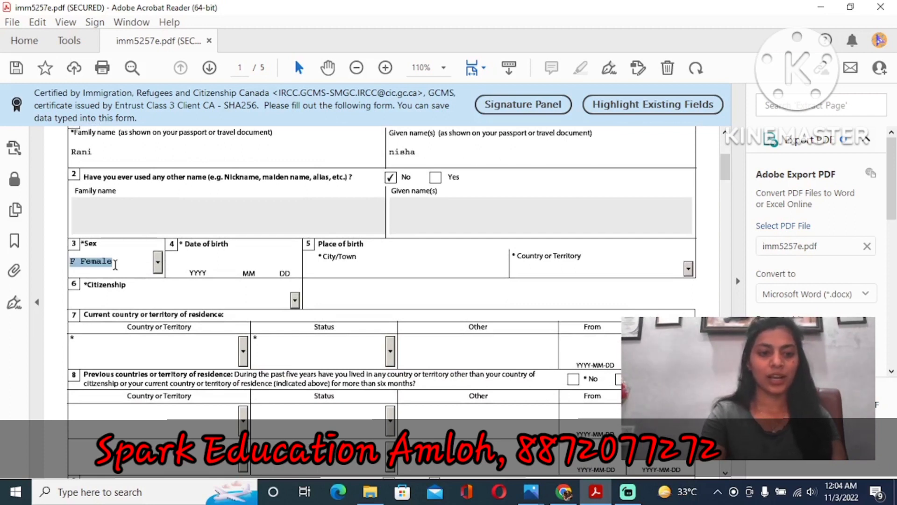
pyautogui.press('Tab')
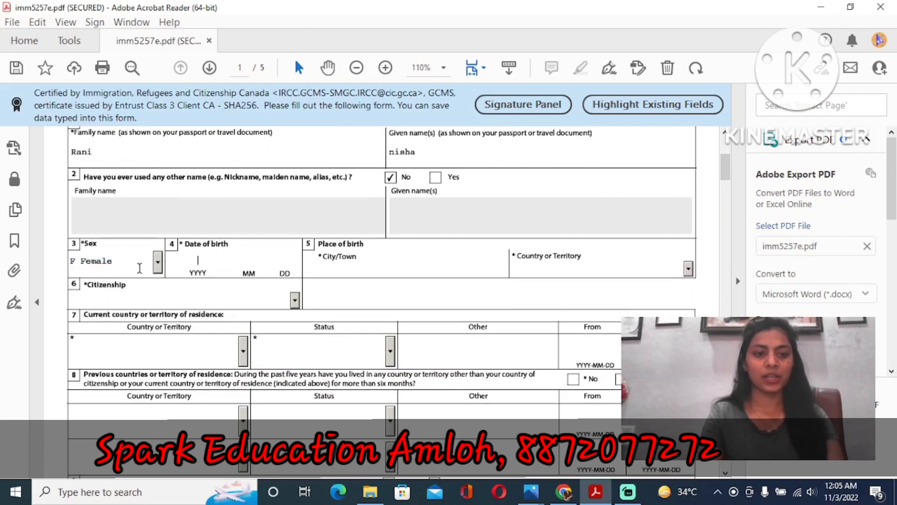
pyautogui.write('1541')
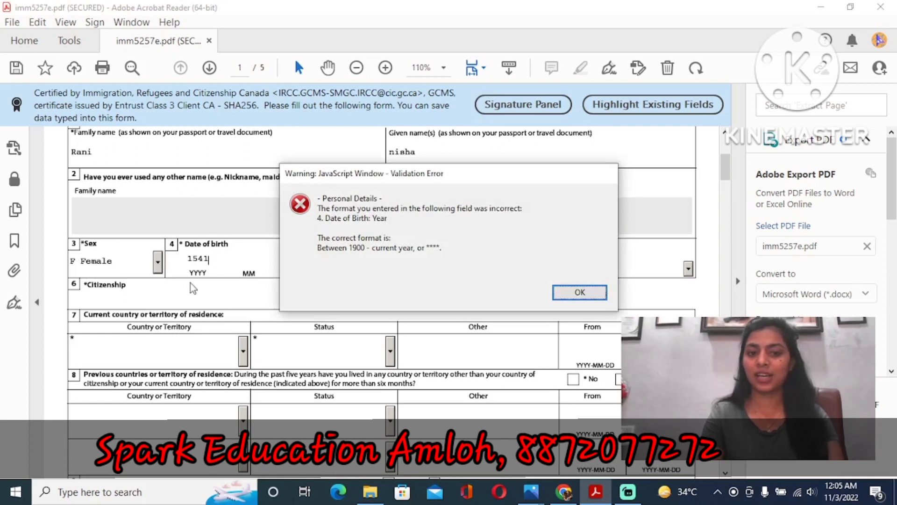
pyautogui.click(575, 294)
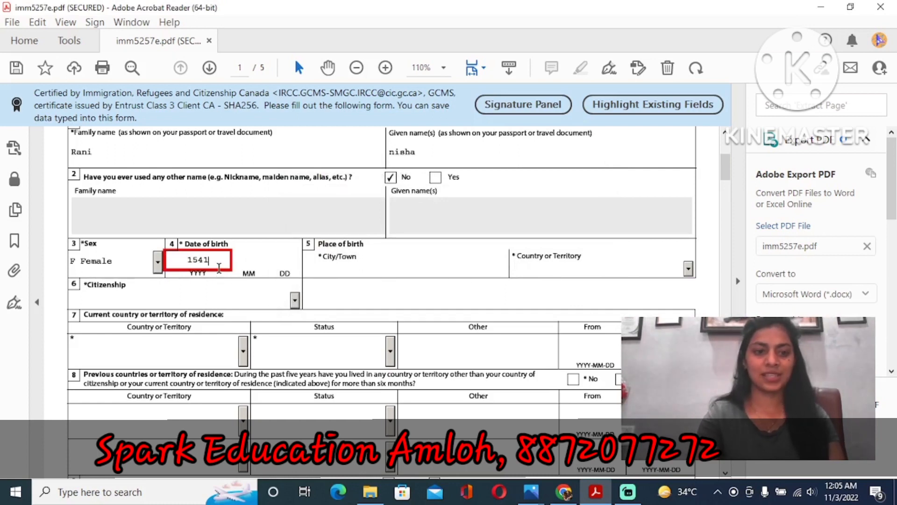
pyautogui.press('BackSpace')
pyautogui.press('BackSpace')
pyautogui.press('BackSpace')
pyautogui.press('BackSpace')
pyautogui.write('19999')
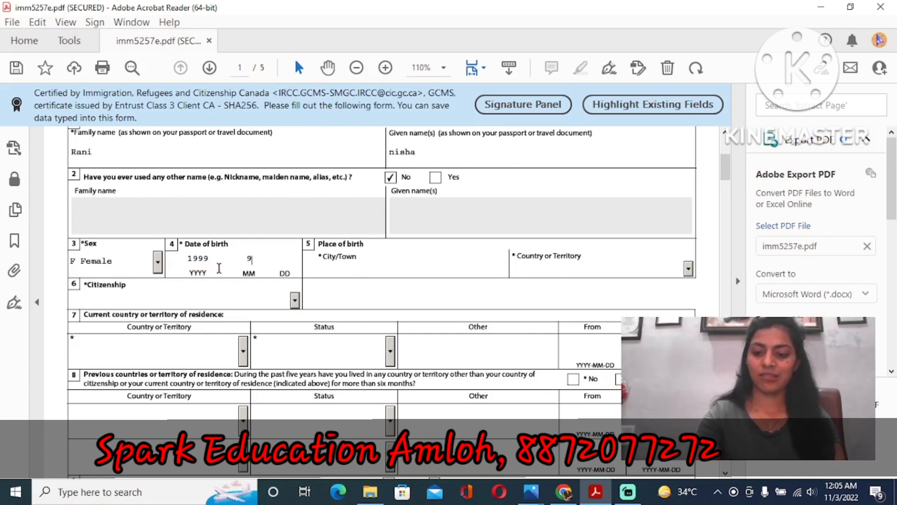
pyautogui.write('1020')
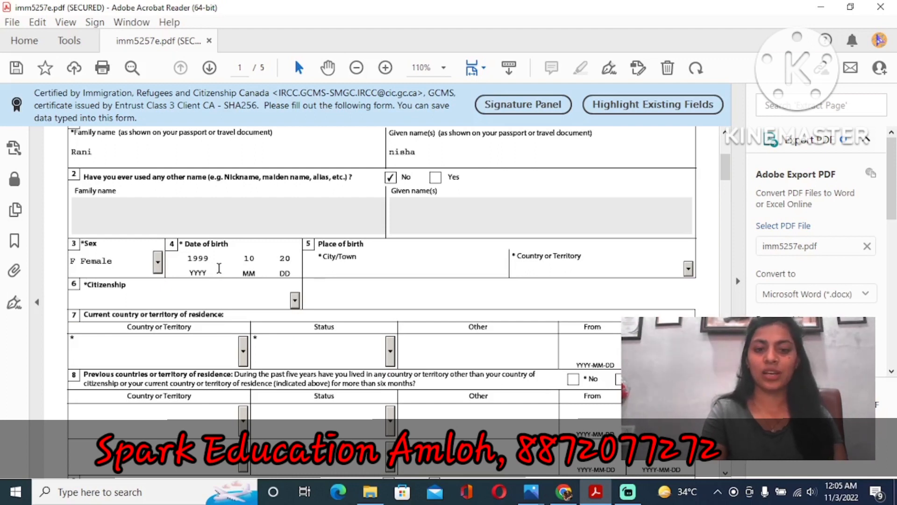
pyautogui.write('punjab')
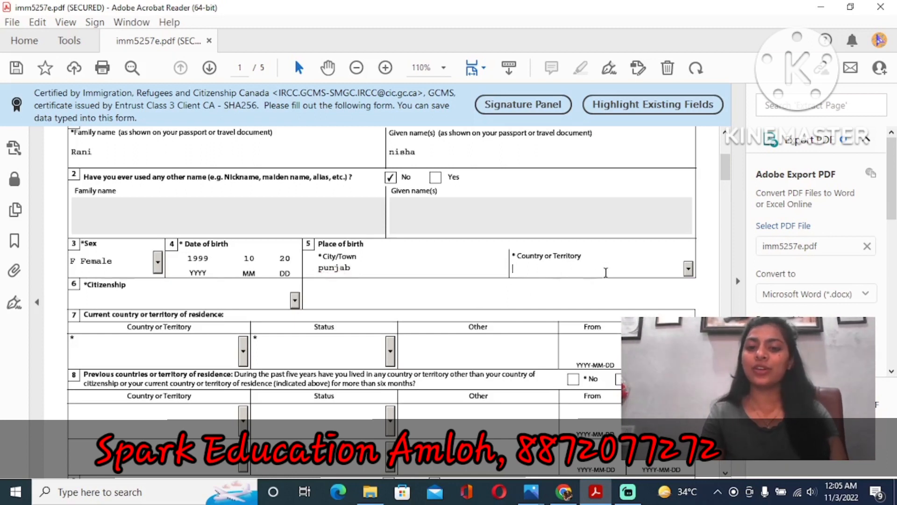
pyautogui.click(689, 267)
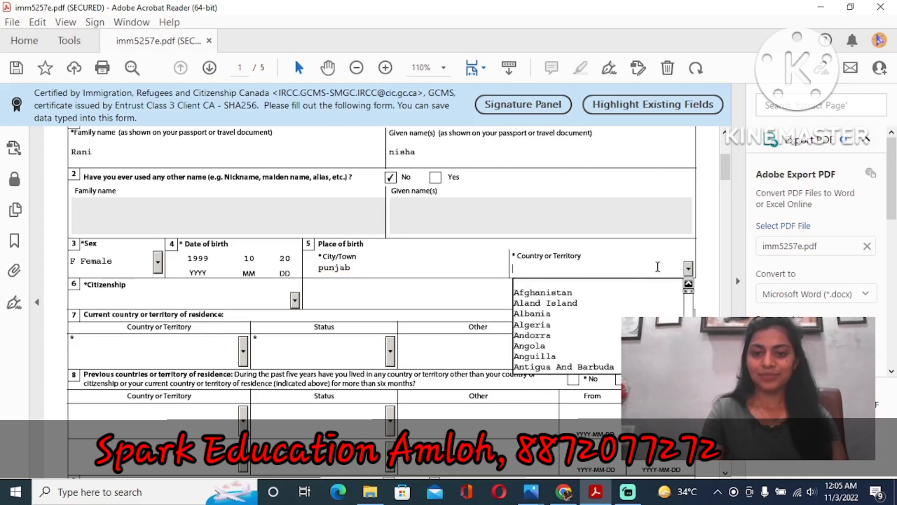
pyautogui.write('I')
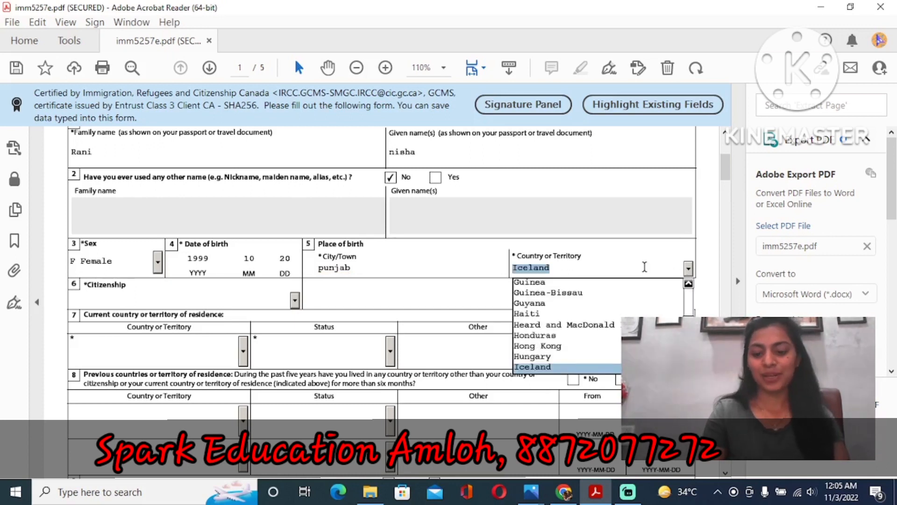
pyautogui.write('ndia')
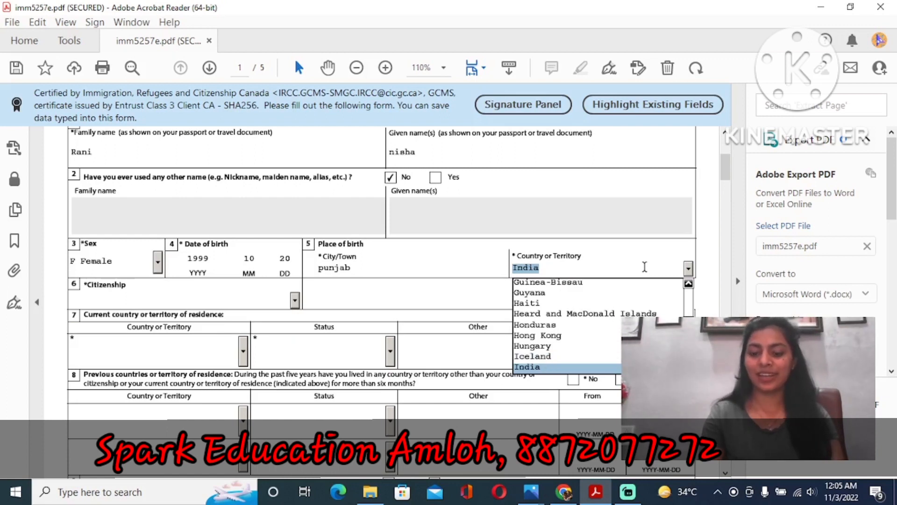
pyautogui.press('Return')
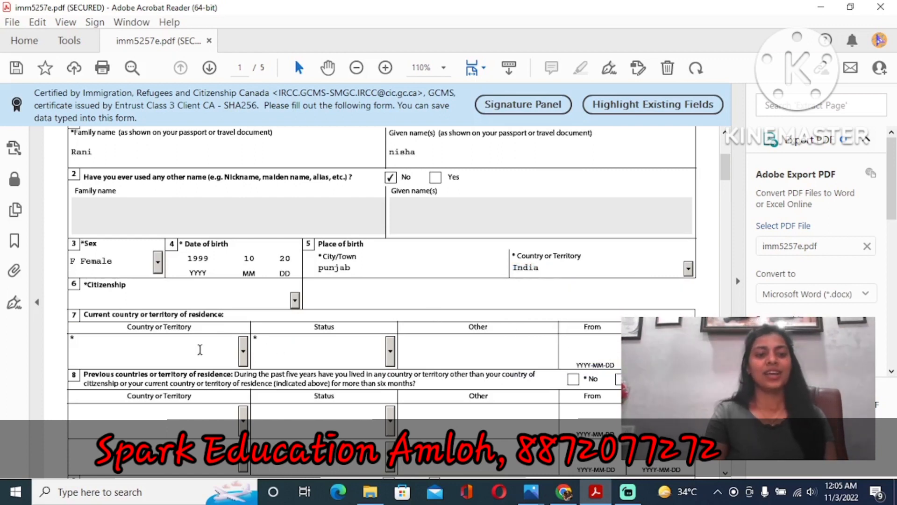
pyautogui.click(239, 301)
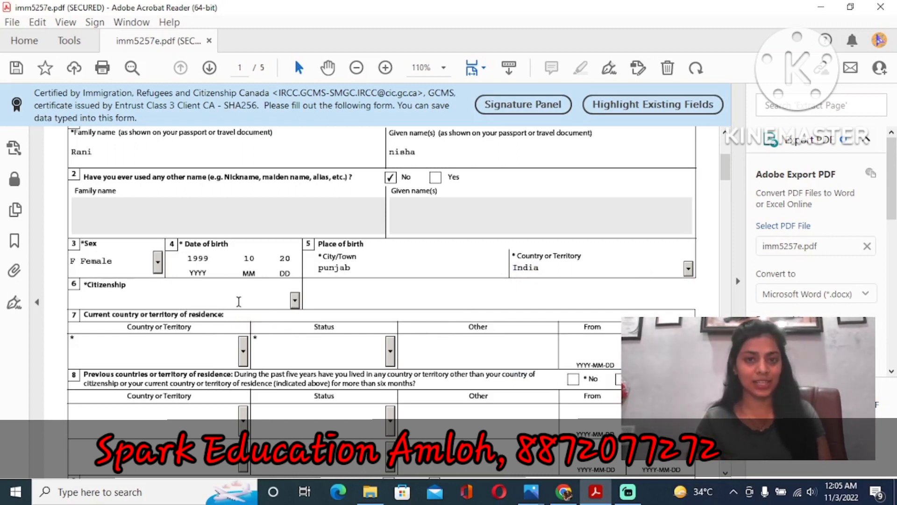
pyautogui.write('I')
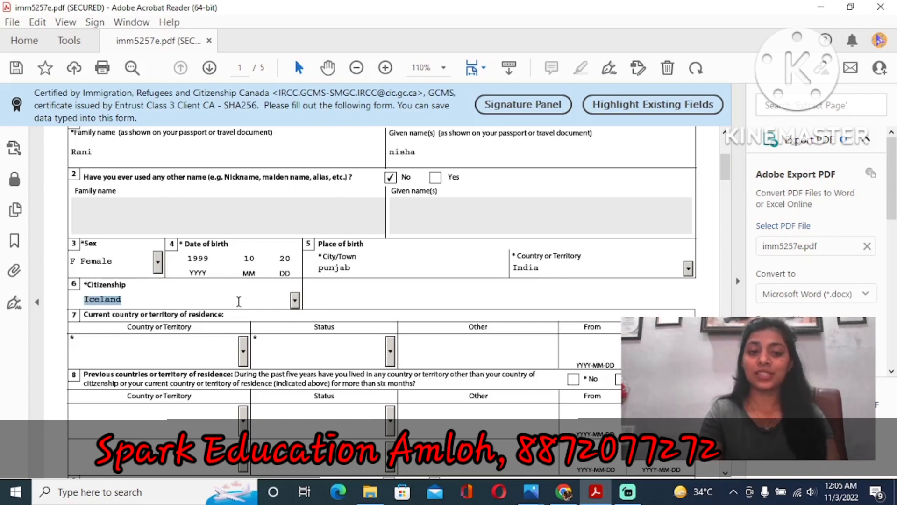
pyautogui.write('ndia')
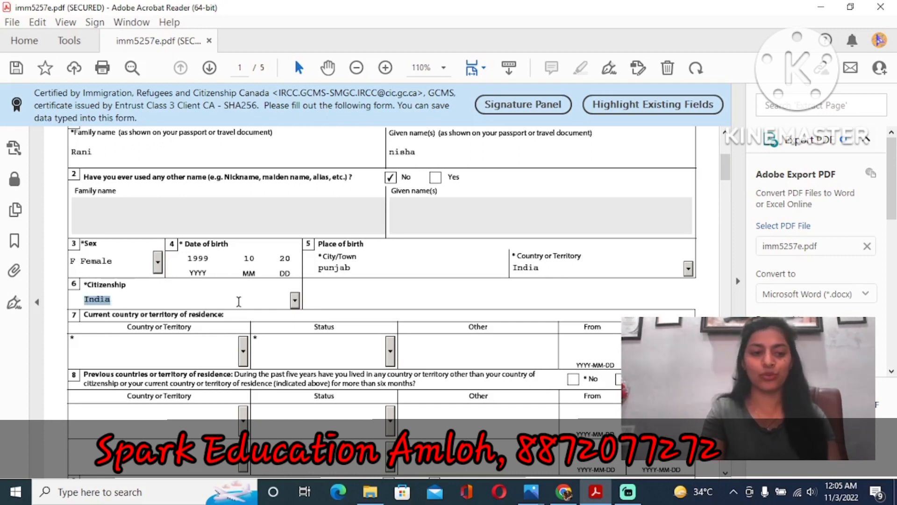
pyautogui.press('Tab')
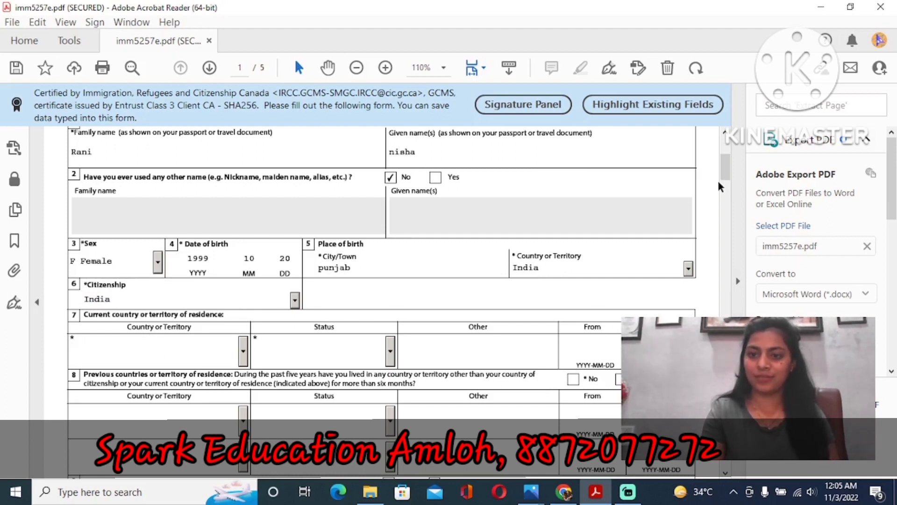
# - Set question 7's country of residence to India with Worker status, leaving dates blank
pyautogui.scroll(-1, 727, 173)
pyautogui.moveTo(727, 173); pyautogui.dragTo(729, 180)
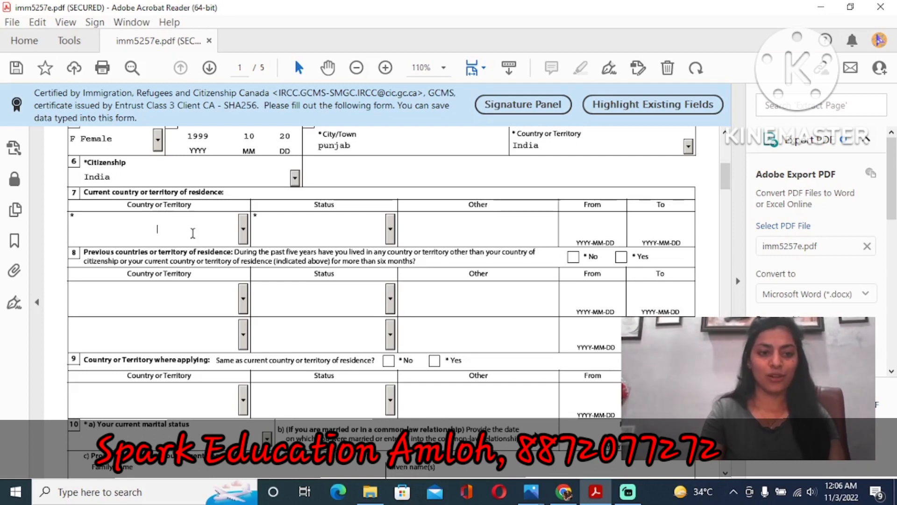
pyautogui.click(243, 230)
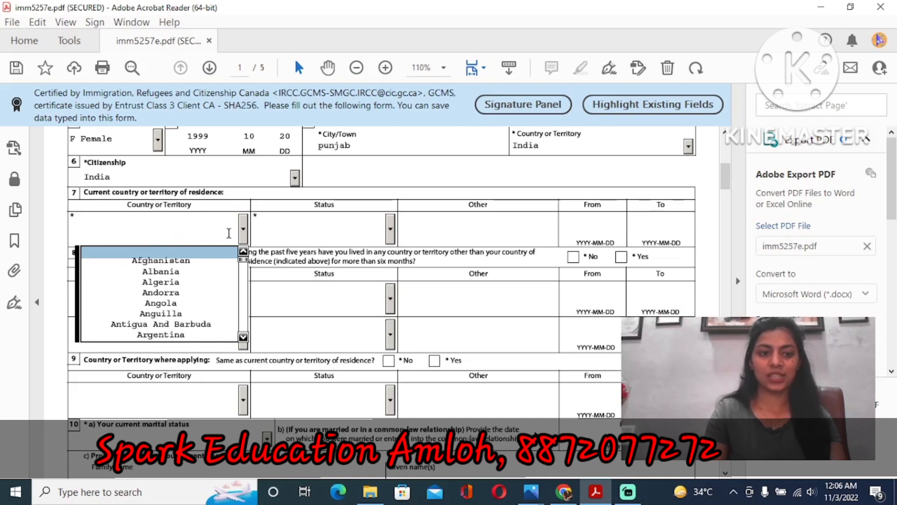
pyautogui.write('i')
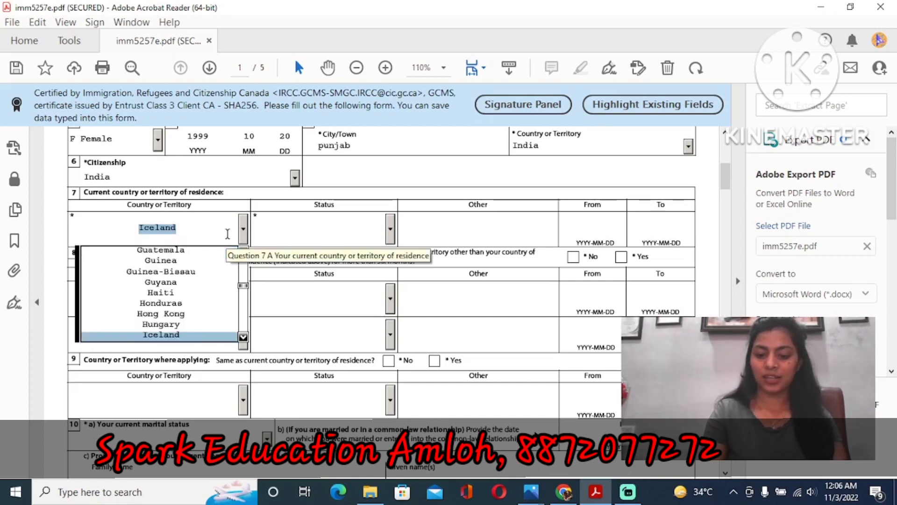
pyautogui.write('n')
pyautogui.press('Return')
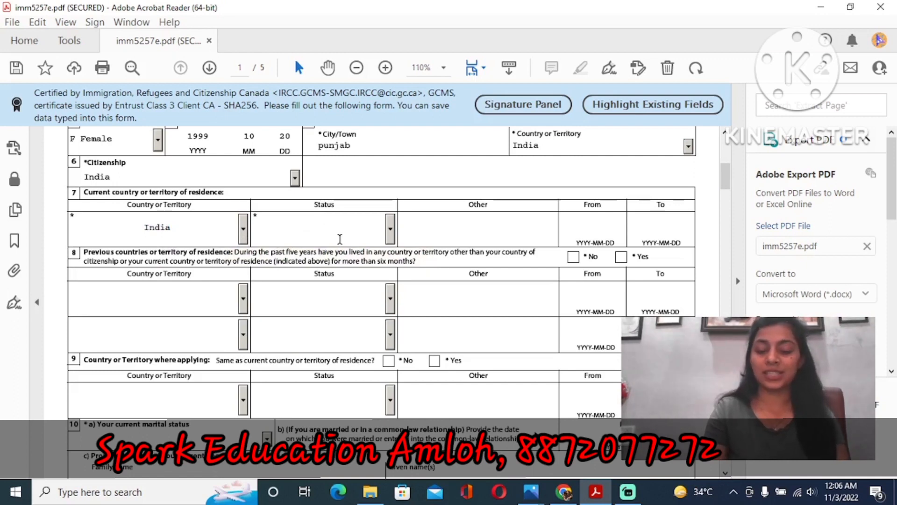
pyautogui.write('o')
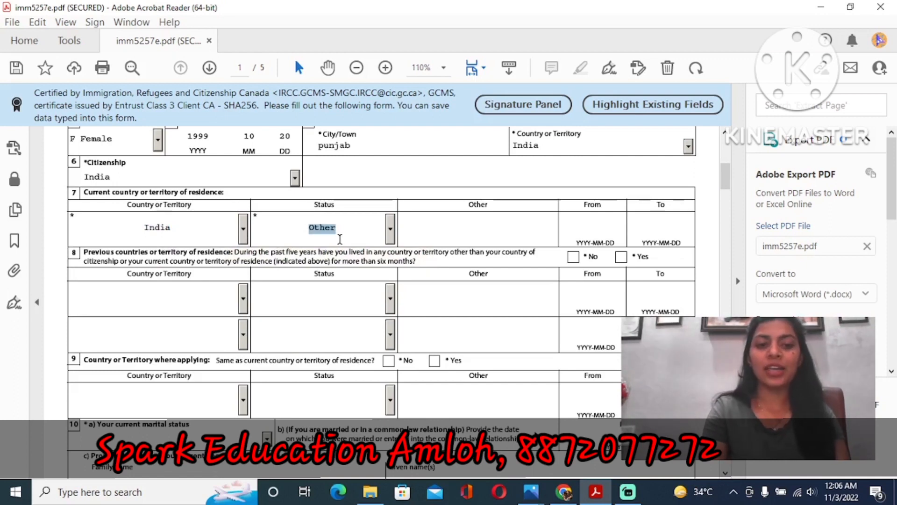
pyautogui.write('w')
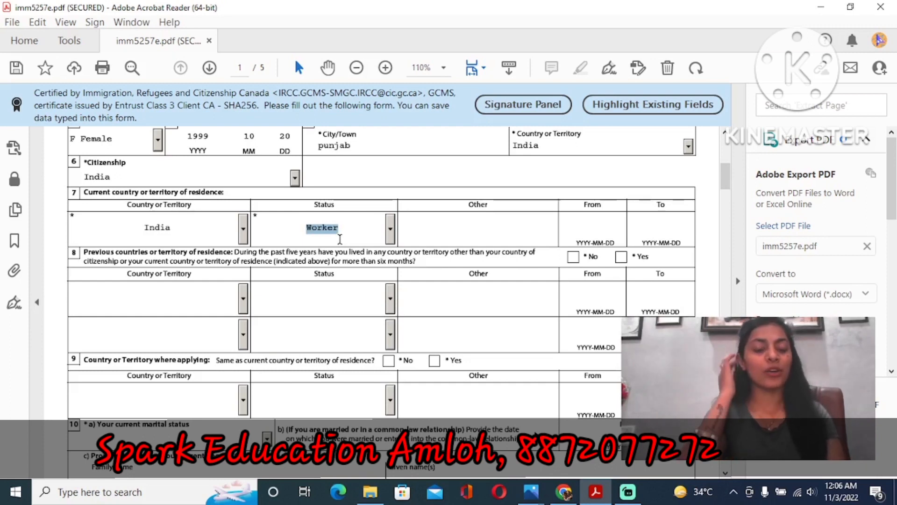
pyautogui.press('Tab')
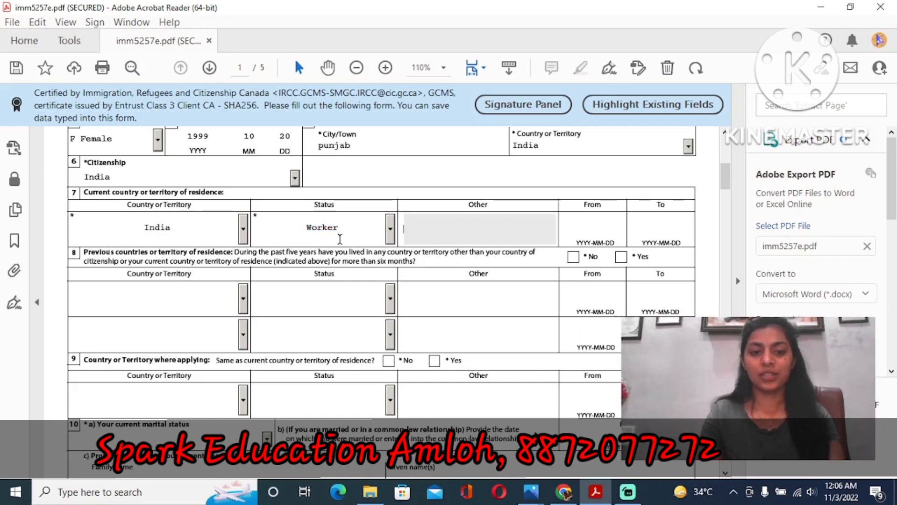
pyautogui.press('Tab')
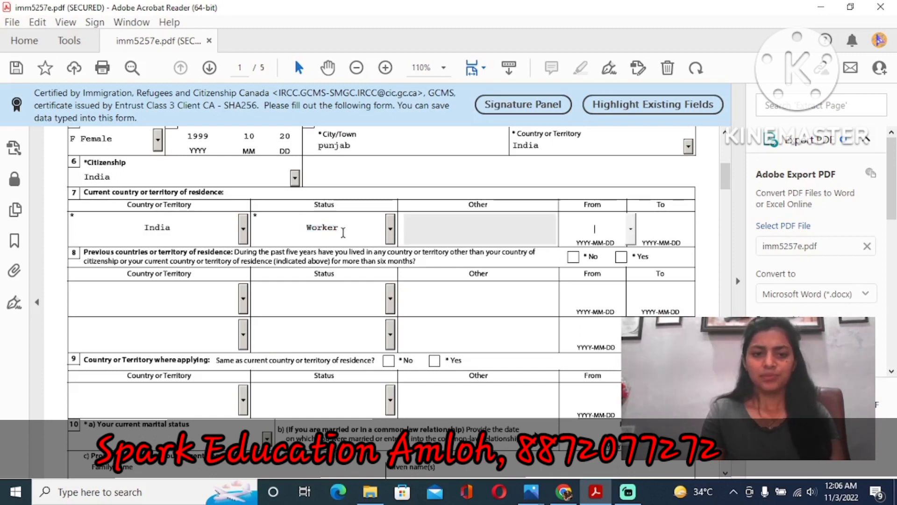
pyautogui.press('Tab')
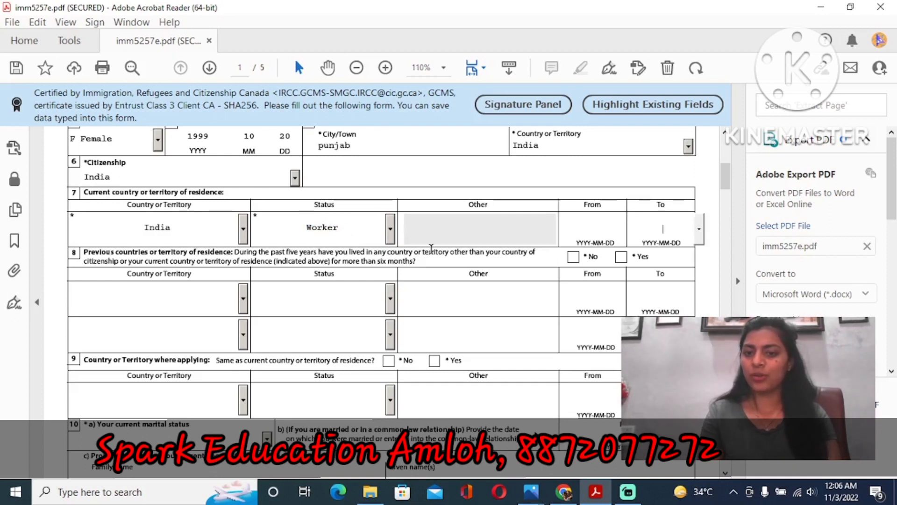
pyautogui.click(575, 228)
pyautogui.click(686, 224)
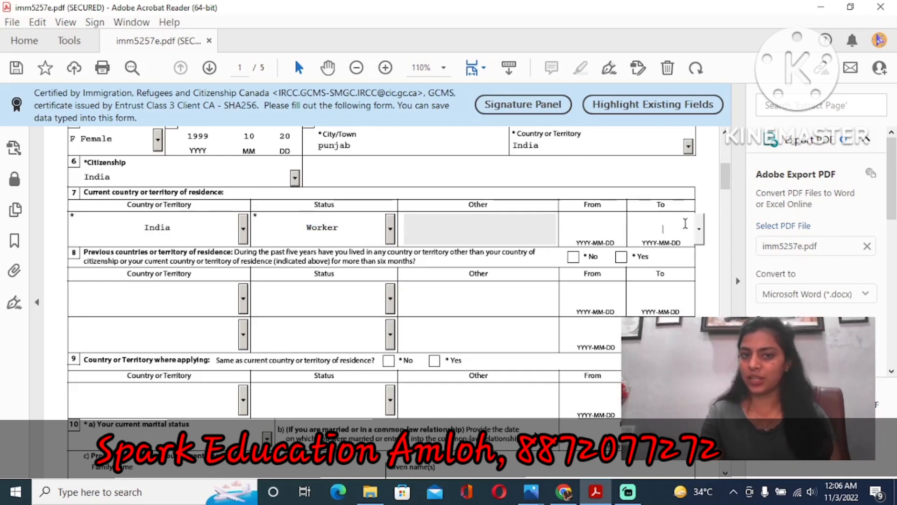
pyautogui.click(140, 300)
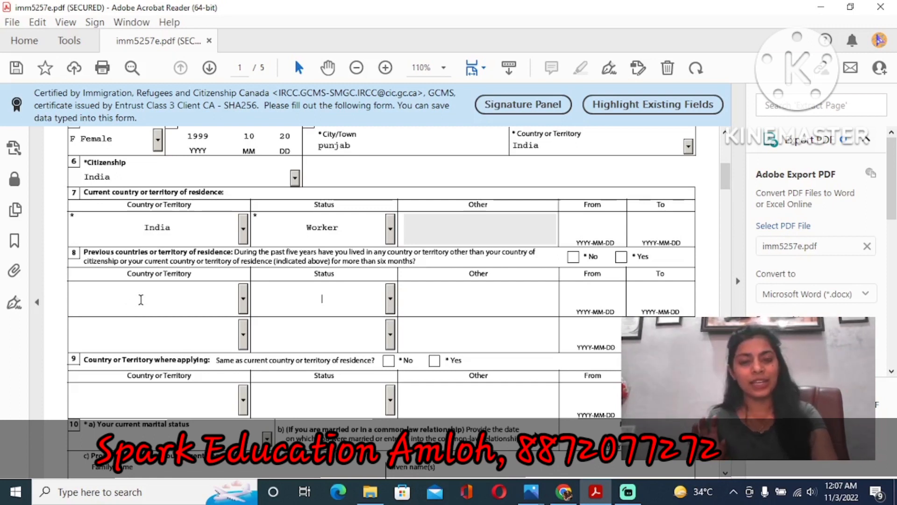
# - Skip question 8's previous-residence fields, leaving them empty, and scroll down to questions 9 and 10
pyautogui.press('Tab')
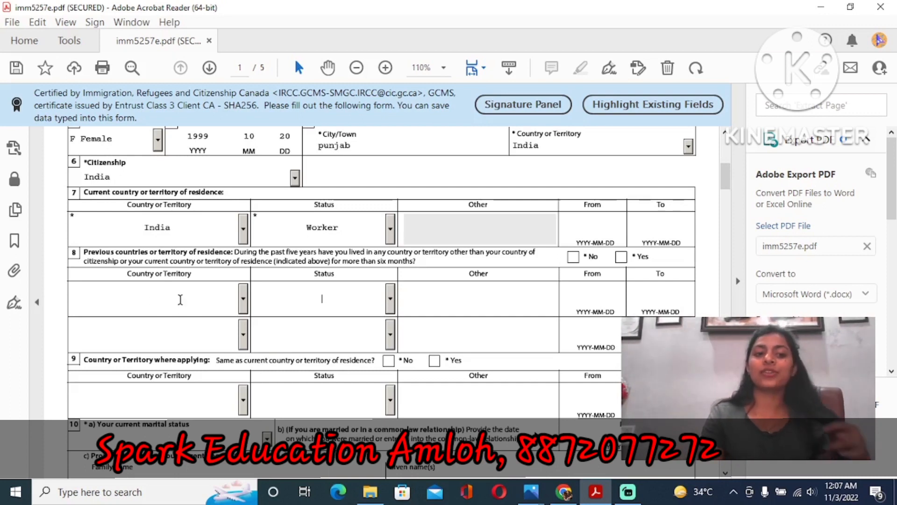
pyautogui.press('Tab')
pyautogui.press('Tab')
pyautogui.press('Tab')
pyautogui.press('Tab')
pyautogui.press('Tab')
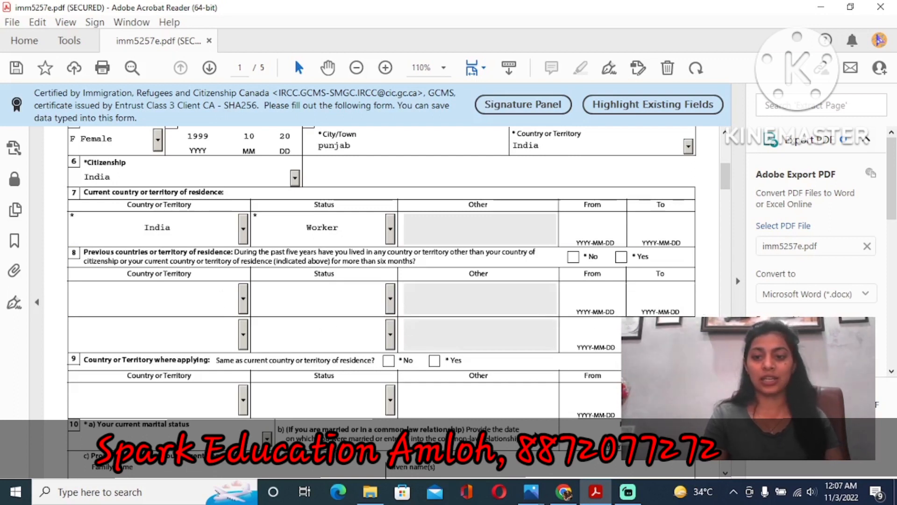
pyautogui.scroll(-5, 725, 182)
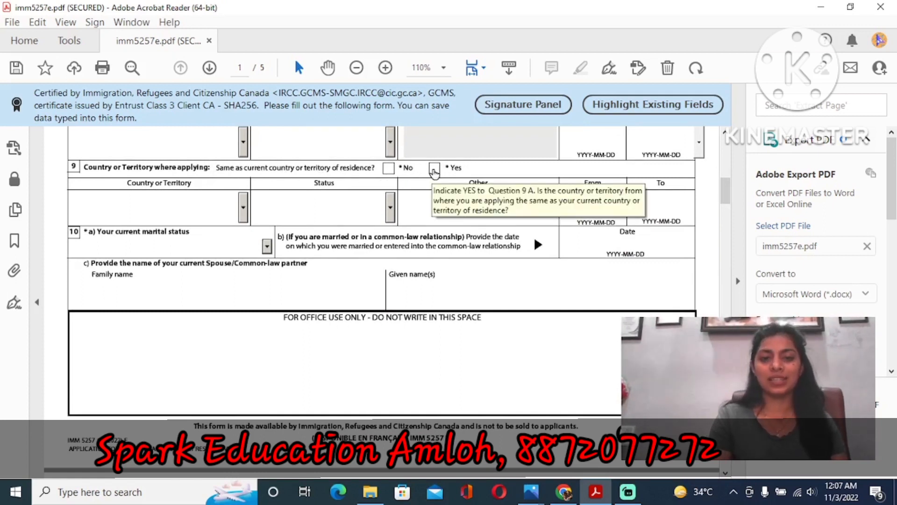
# - Answer No in question 9 and enter India with Worker status as the applying country
pyautogui.click(390, 169)
pyautogui.click(194, 208)
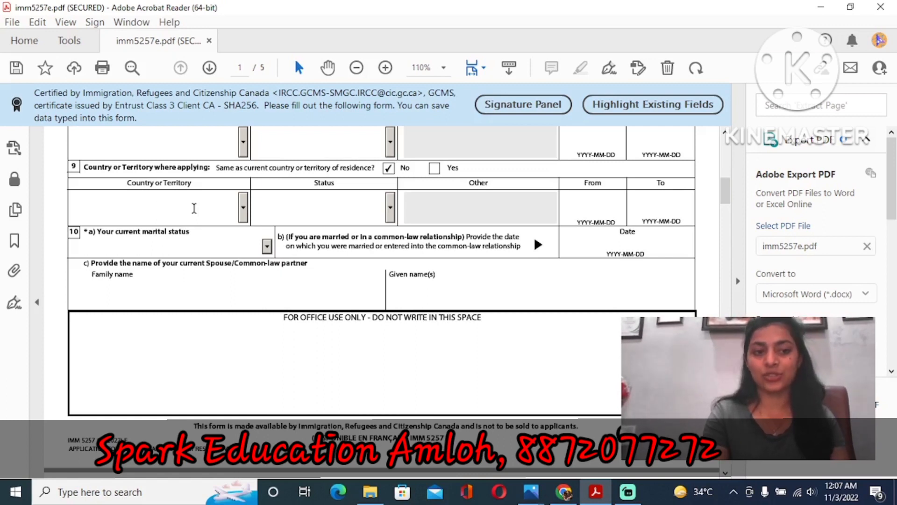
pyautogui.write('I')
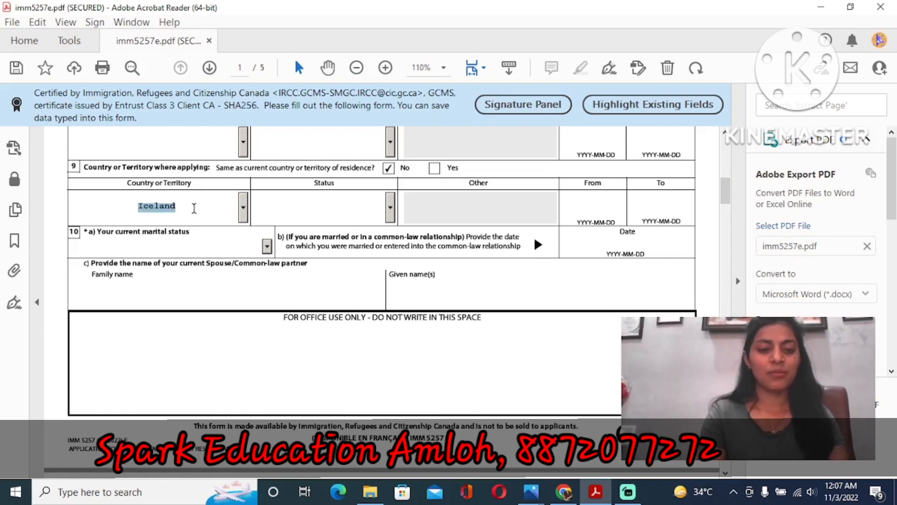
pyautogui.write('ndia')
pyautogui.press('Return')
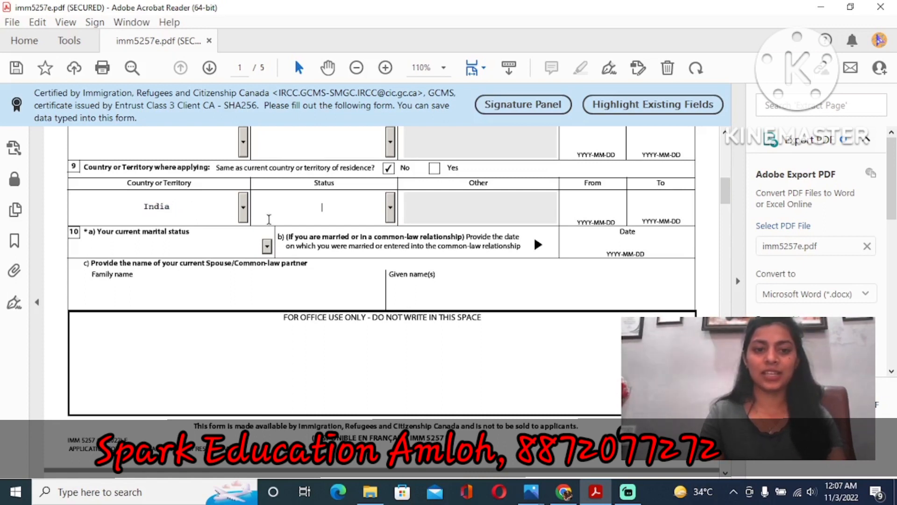
pyautogui.write('Worker')
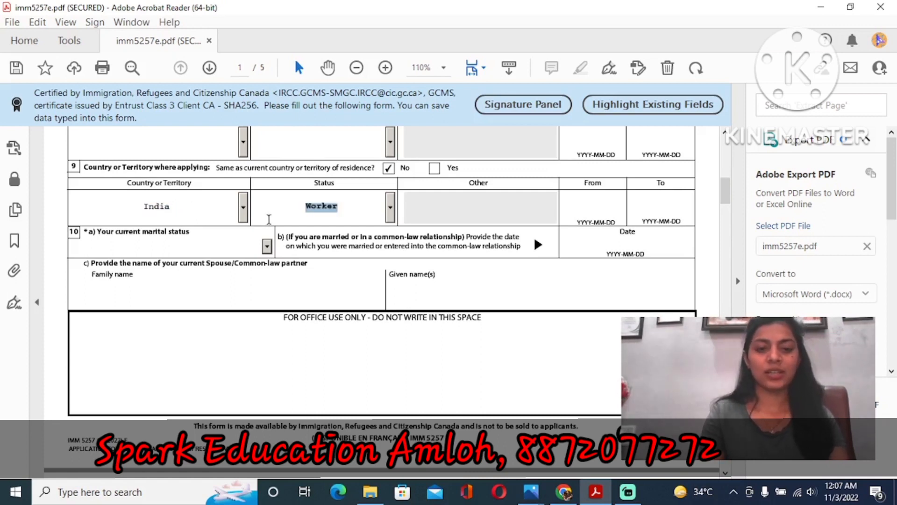
pyautogui.press('Tab')
pyautogui.press('Tab')
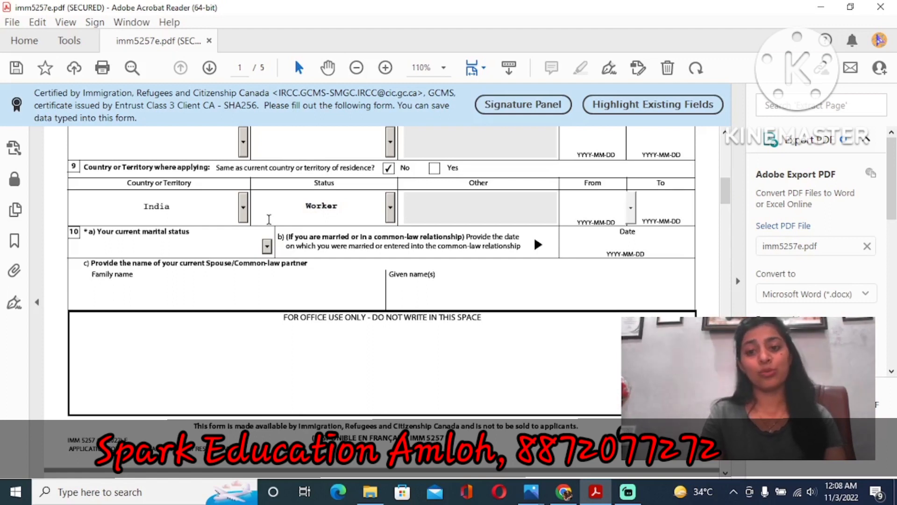
pyautogui.press('Tab')
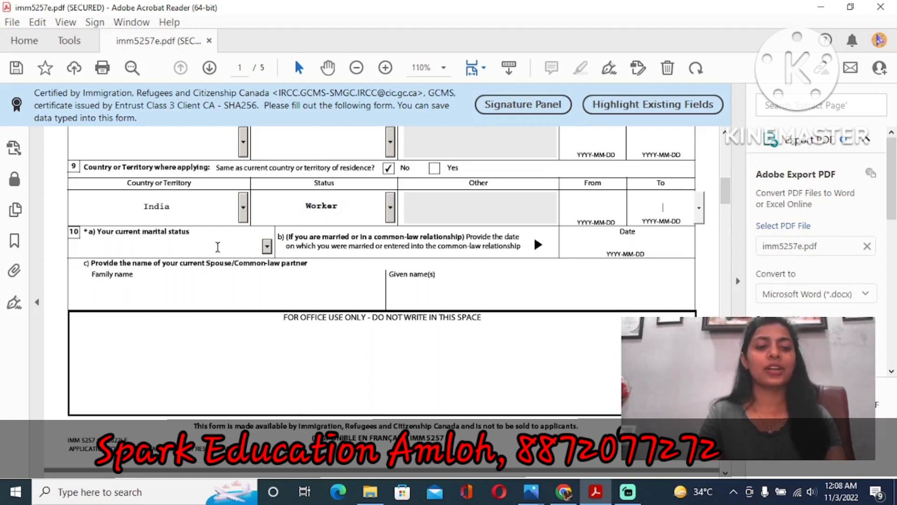
# - Set marital status to Married with a marriage date of 2018-02-13
pyautogui.click(266, 247)
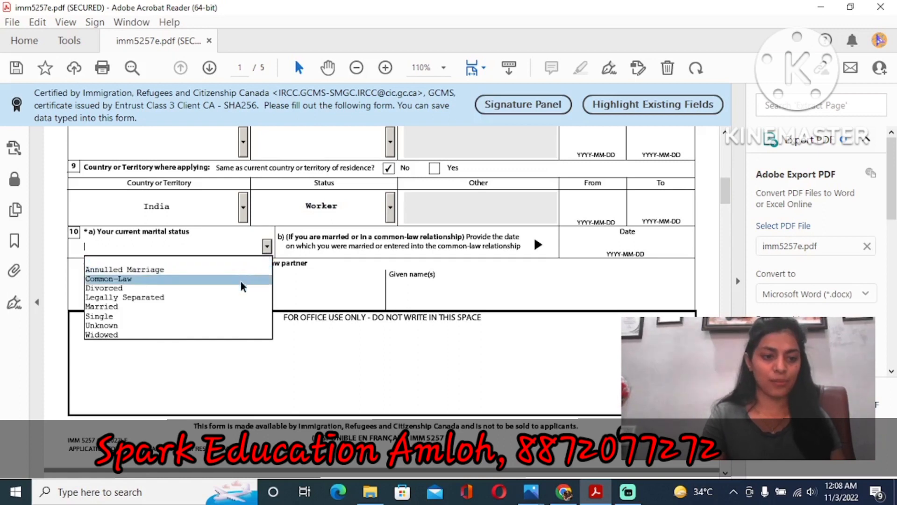
pyautogui.click(239, 307)
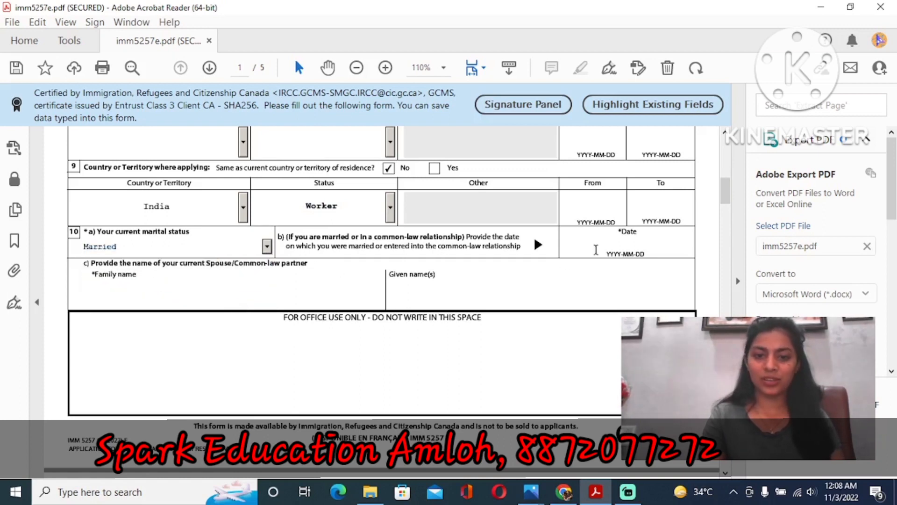
pyautogui.click(613, 245)
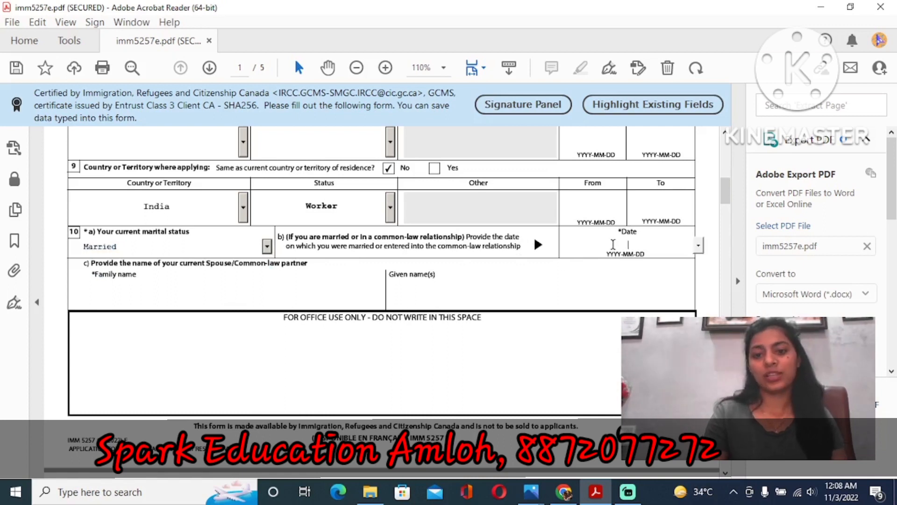
pyautogui.write('201874')
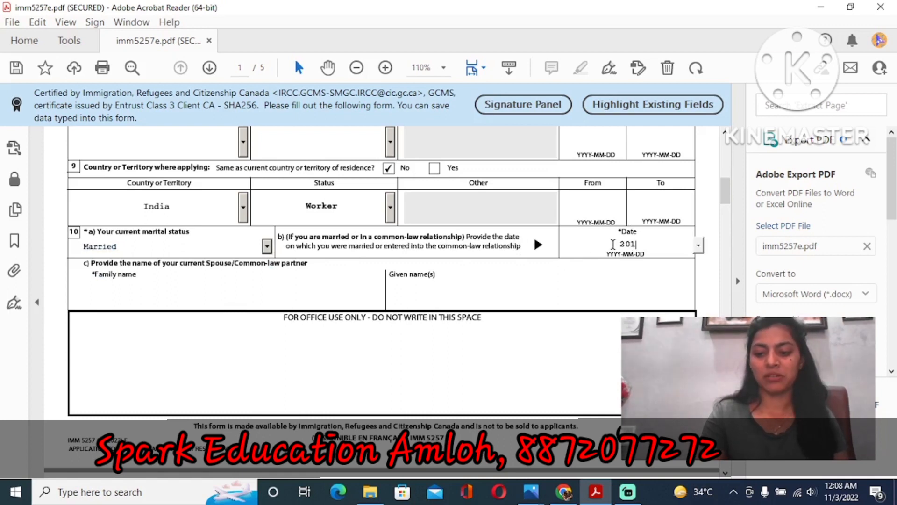
pyautogui.press('BackSpace')
pyautogui.press('BackSpace')
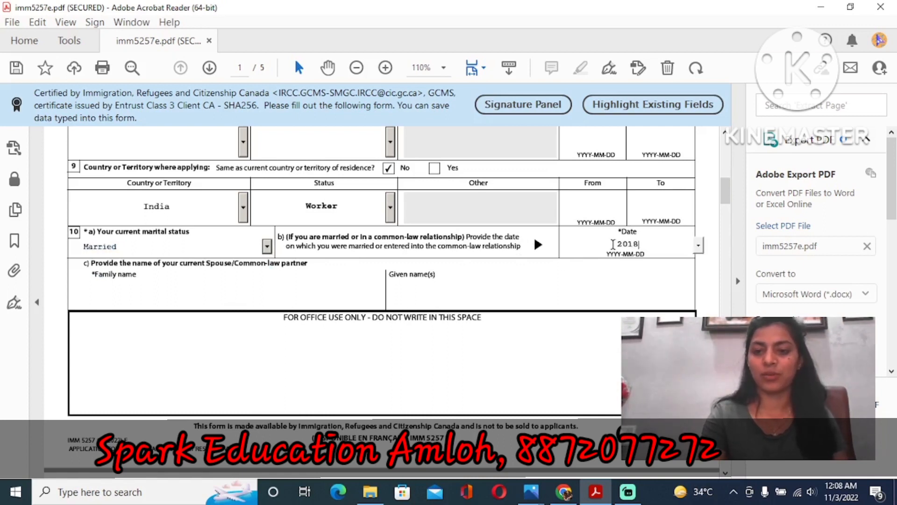
pyautogui.write('02')
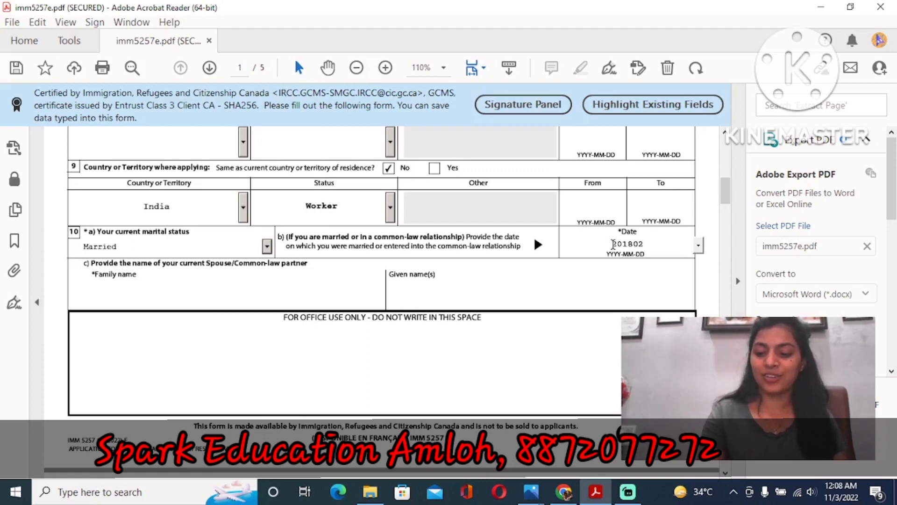
pyautogui.write('13')
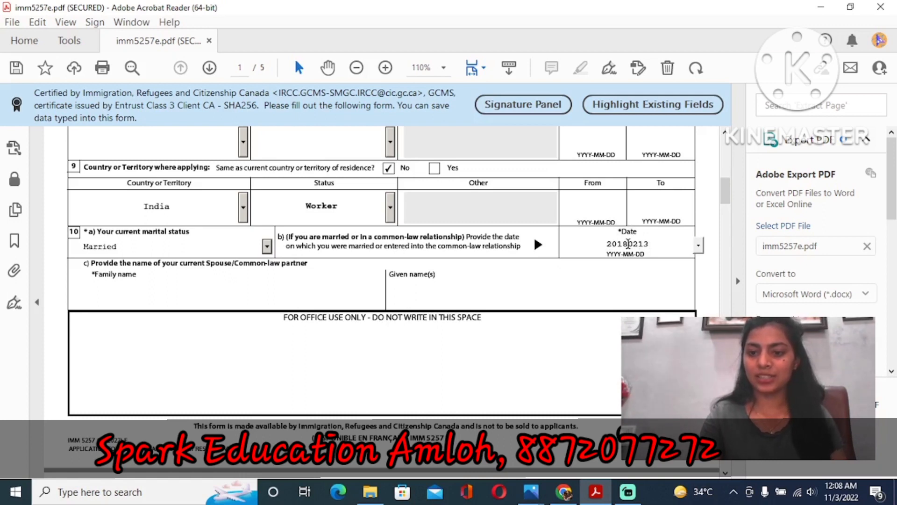
pyautogui.click(628, 243)
pyautogui.write('-')
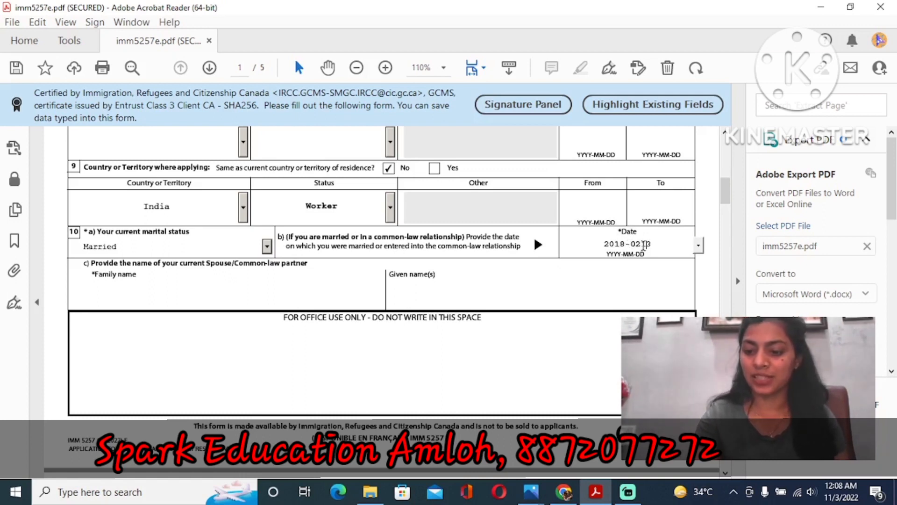
pyautogui.click(644, 244)
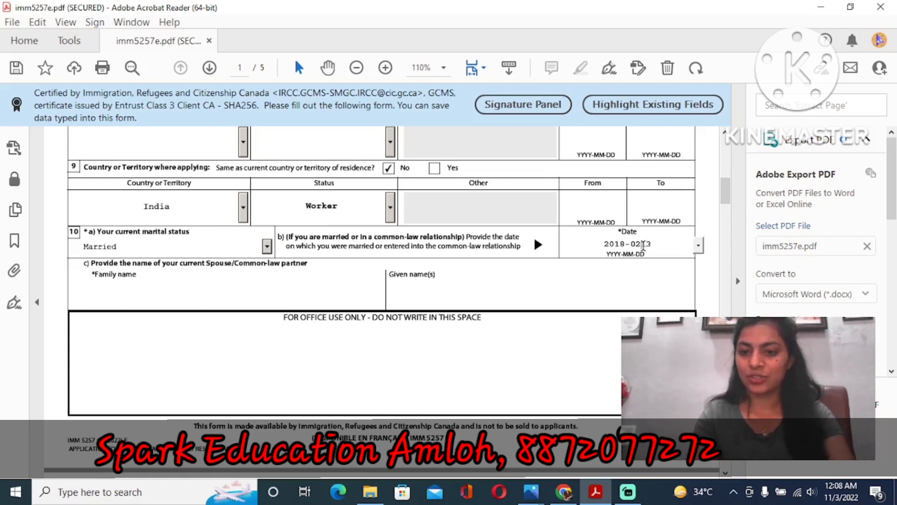
pyautogui.write('-')
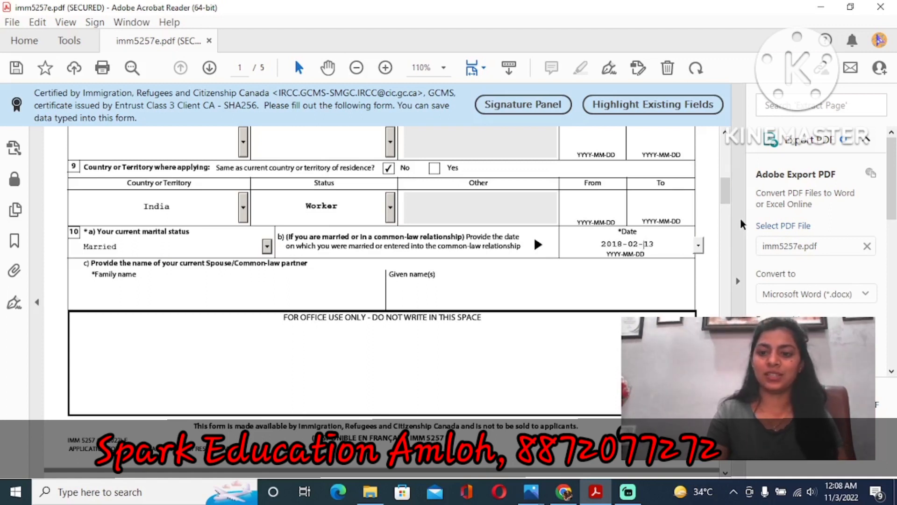
pyautogui.scroll(-1, 725, 204)
pyautogui.scroll(-1, 725, 205)
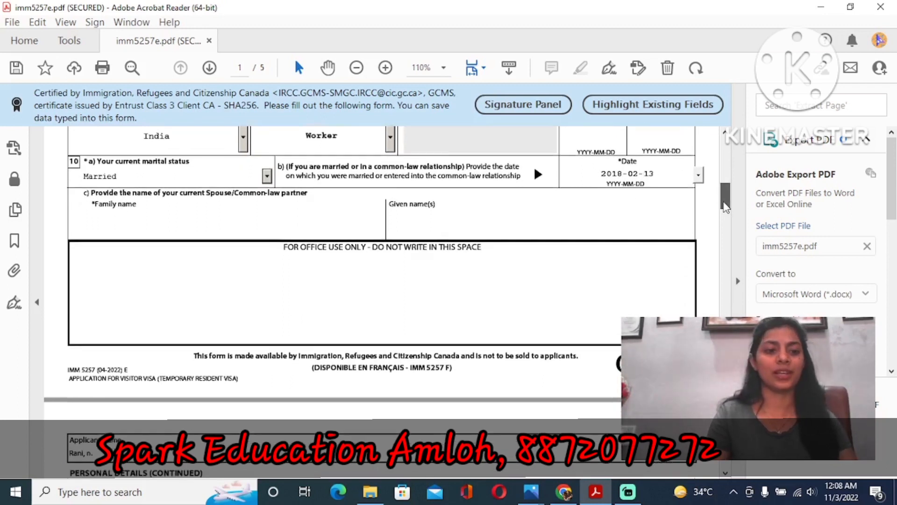
# - Scroll past the spouse name fields to page 2's Personal Details (continued) section
pyautogui.scroll(-1, 725, 204)
pyautogui.click(203, 178)
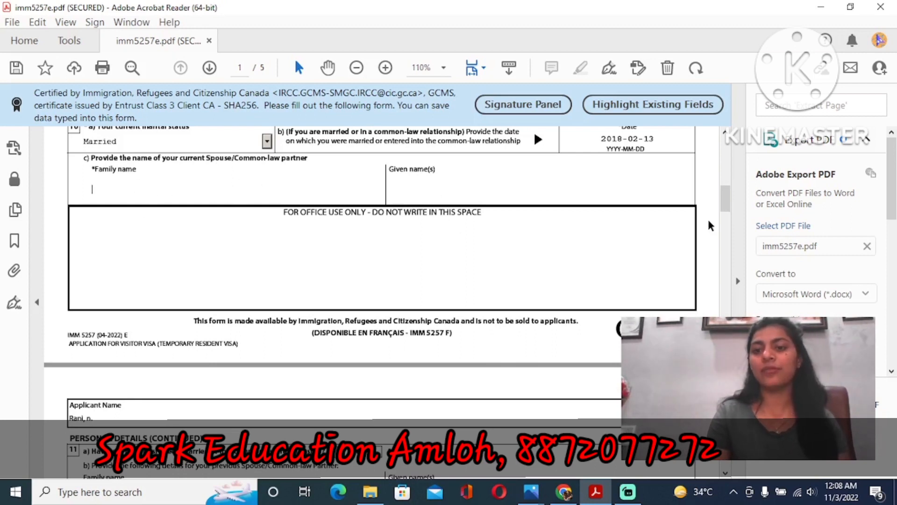
pyautogui.moveTo(725, 198); pyautogui.dragTo(726, 220)
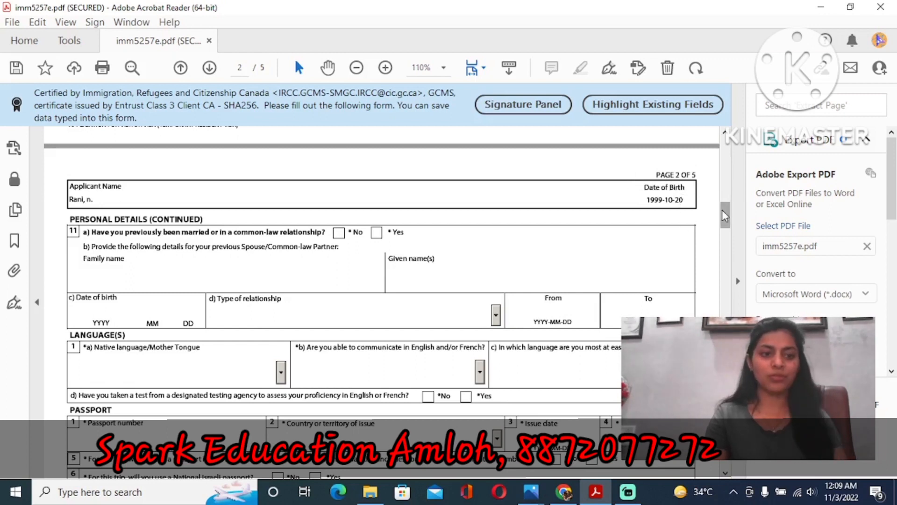
# - Answer Yes to question 11a and set the previous relationship type to Married
pyautogui.moveTo(722, 210); pyautogui.dragTo(722, 216)
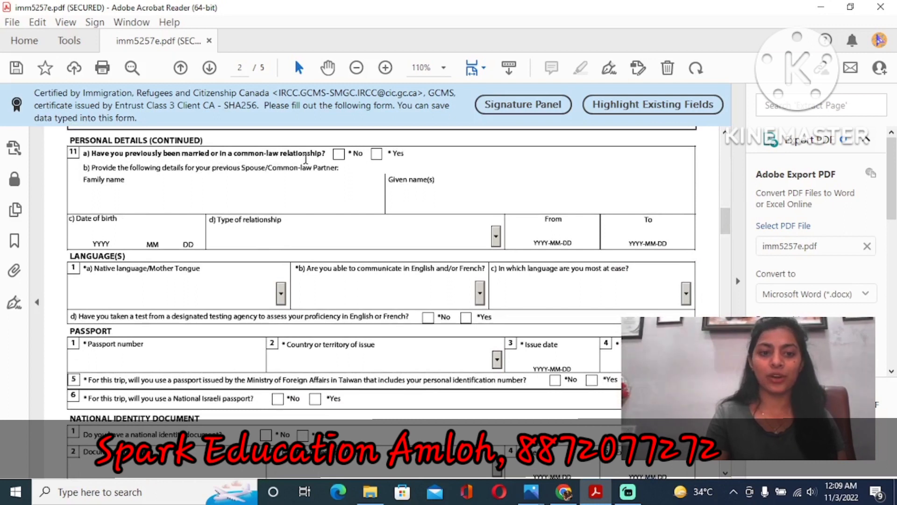
pyautogui.click(377, 153)
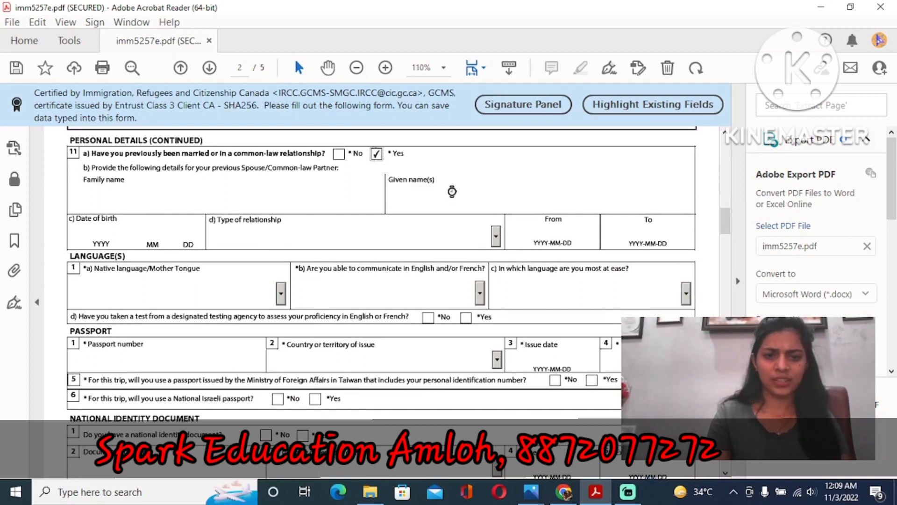
pyautogui.click(170, 200)
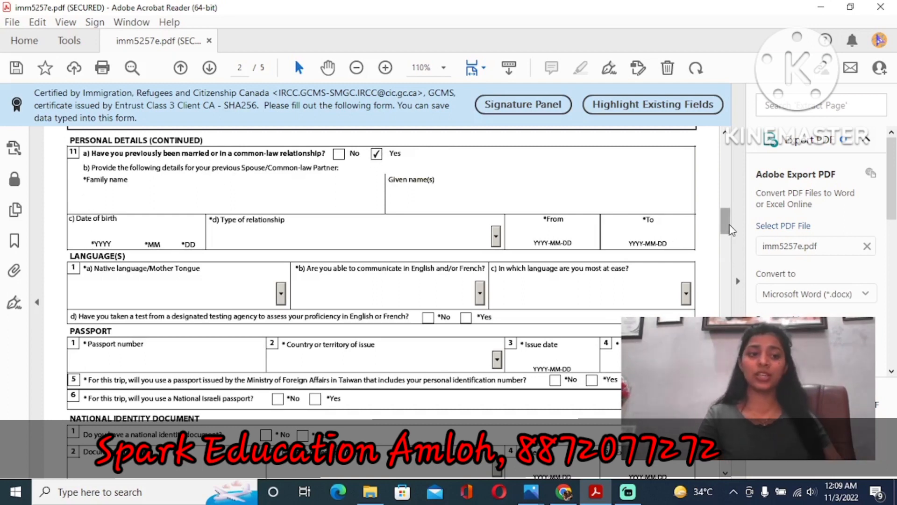
pyautogui.scroll(-2, 732, 229)
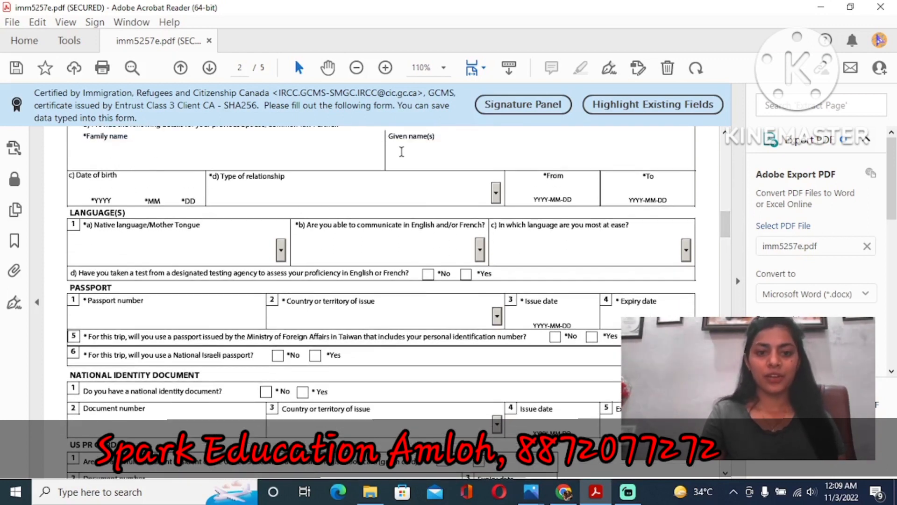
pyautogui.click(266, 147)
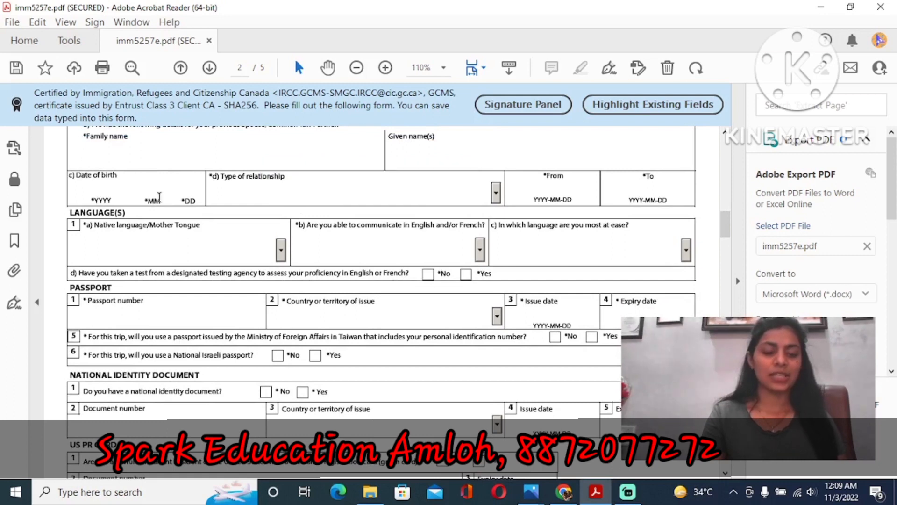
pyautogui.click(497, 192)
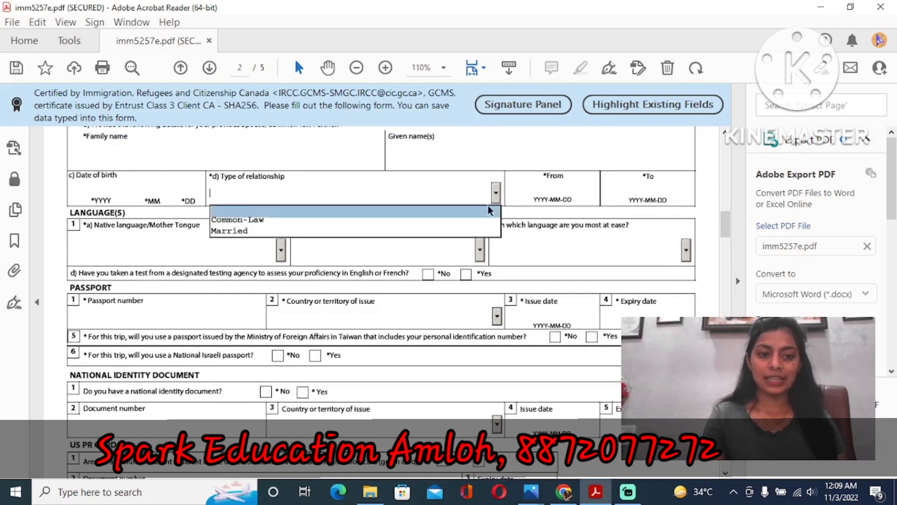
pyautogui.click(484, 230)
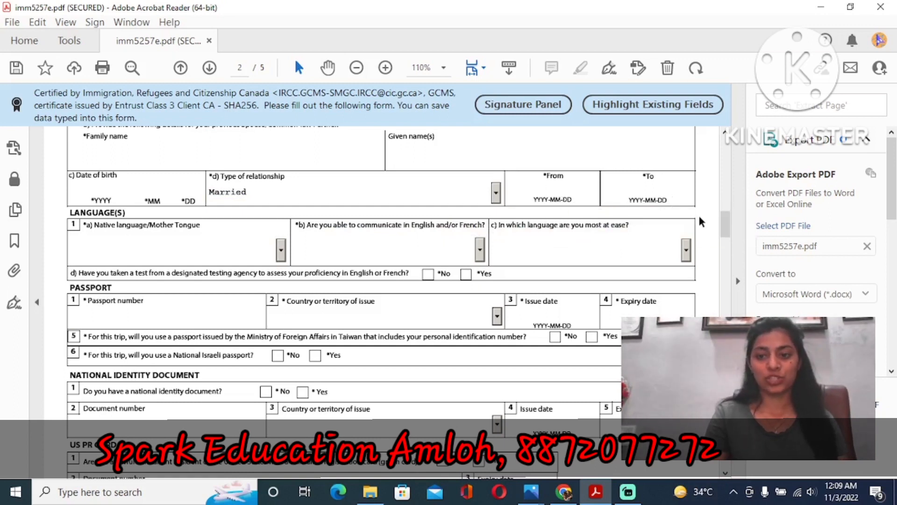
pyautogui.moveTo(727, 220); pyautogui.dragTo(727, 222)
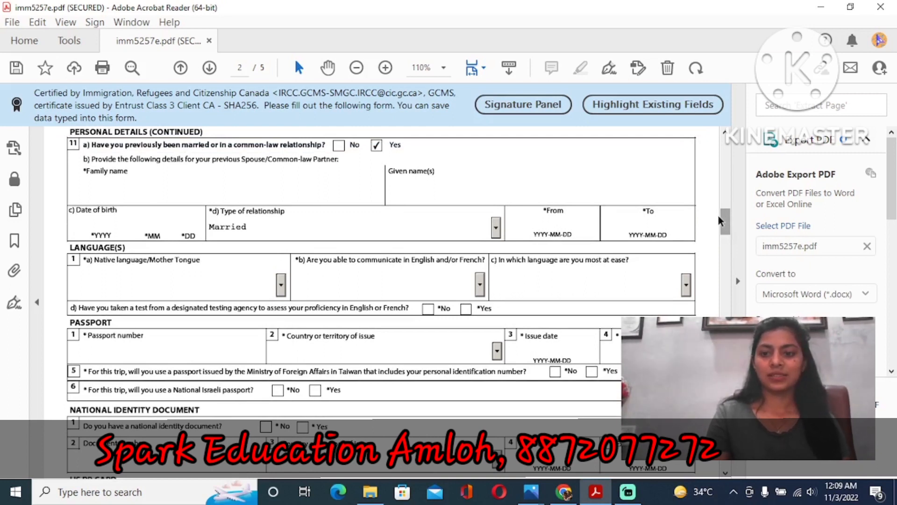
pyautogui.moveTo(725, 217); pyautogui.dragTo(725, 213)
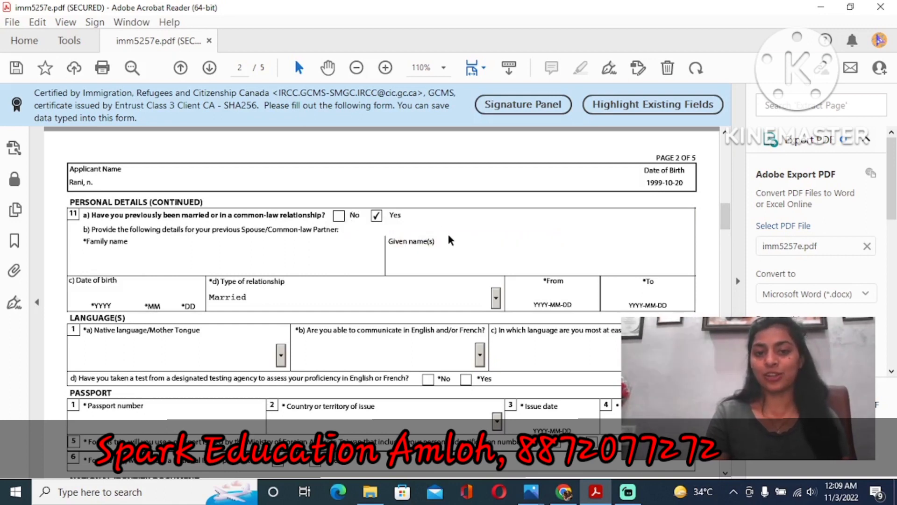
# - Switch question 11a to No, clearing the previous partner's details
pyautogui.click(342, 216)
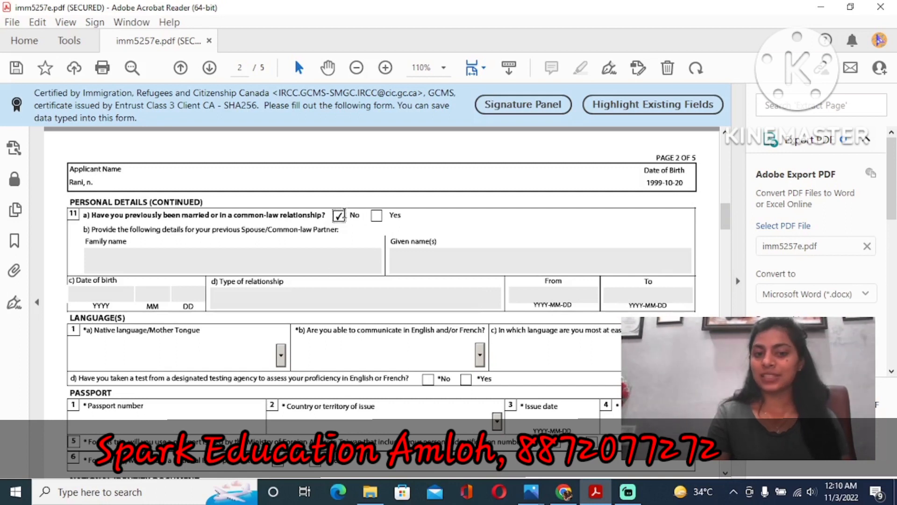
pyautogui.click(236, 270)
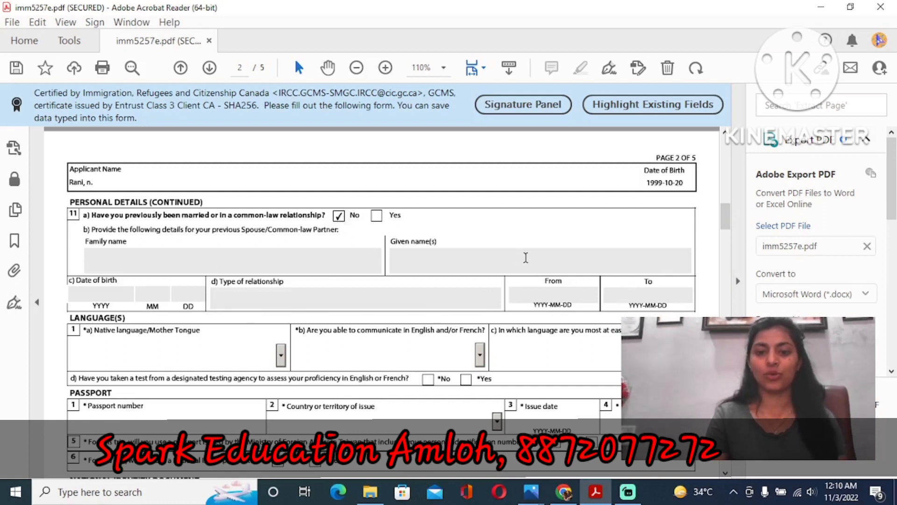
pyautogui.scroll(-4, 732, 232)
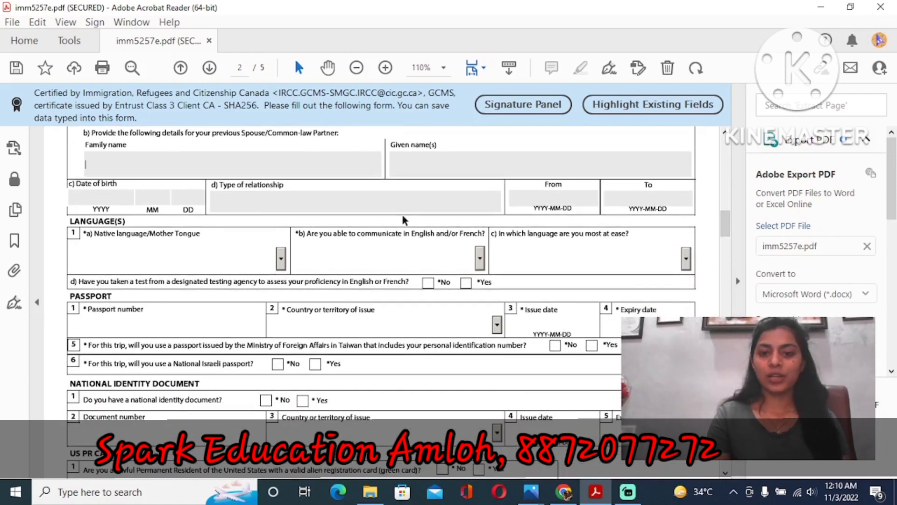
pyautogui.moveTo(730, 233); pyautogui.dragTo(730, 238)
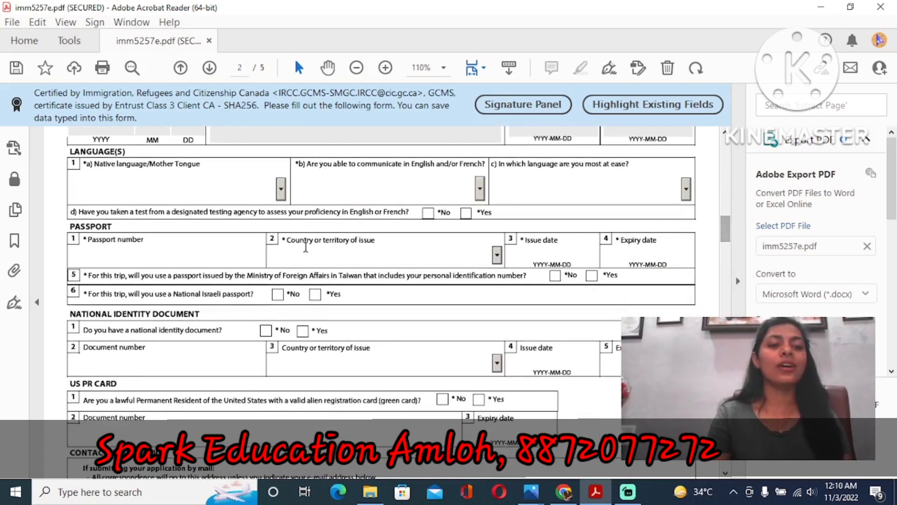
# - Set the native language to Punjabi
pyautogui.click(281, 191)
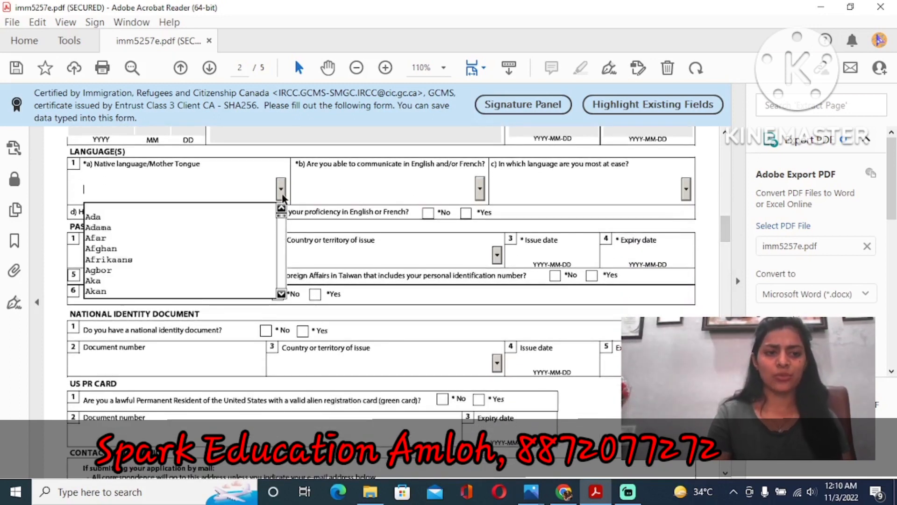
pyautogui.write('p')
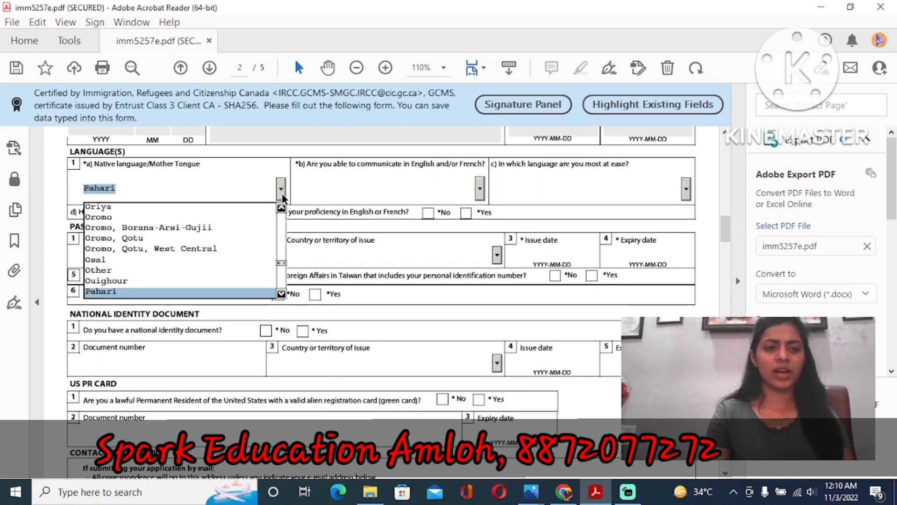
pyautogui.press('Down')
pyautogui.press('Down')
pyautogui.press('Down')
pyautogui.press('Down')
pyautogui.press('Down')
pyautogui.press('Down')
pyautogui.press('Down')
pyautogui.press('Down')
pyautogui.press('Down')
pyautogui.press('Down')
pyautogui.press('Down')
pyautogui.press('Down')
pyautogui.press('Down')
pyautogui.press('Down')
pyautogui.press('Down')
pyautogui.press('Down')
pyautogui.press('Down')
pyautogui.press('Down')
pyautogui.press('Down')
pyautogui.press('Down')
pyautogui.press('Down')
pyautogui.press('Down')
pyautogui.press('Down')
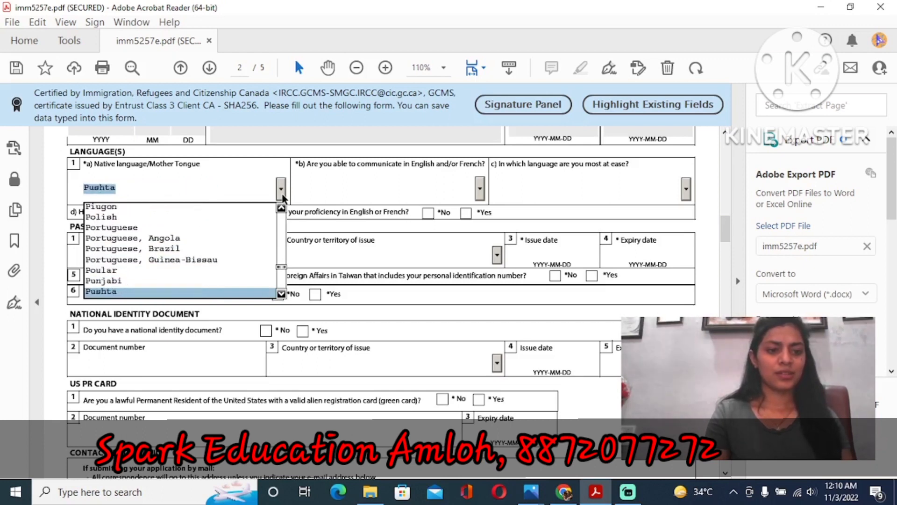
pyautogui.press('Up')
pyautogui.press('Return')
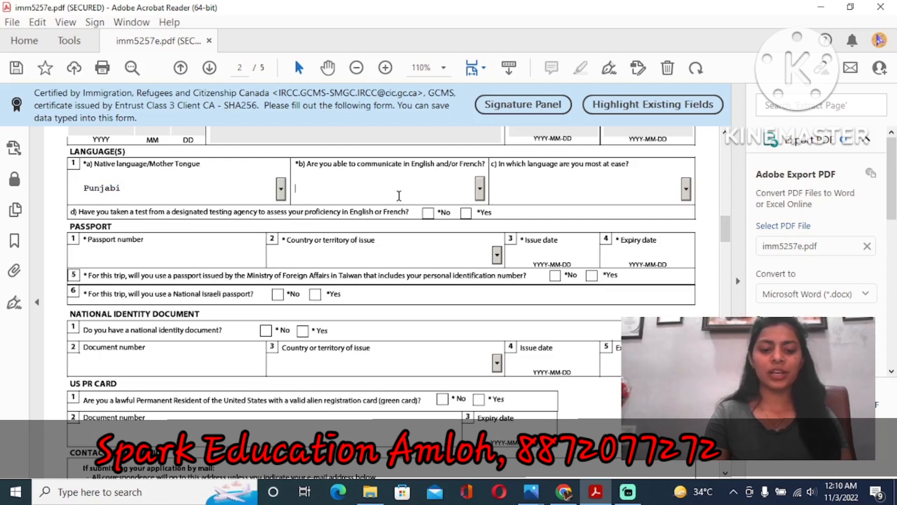
# - Choose English as the language the applicant can communicate in
pyautogui.click(480, 189)
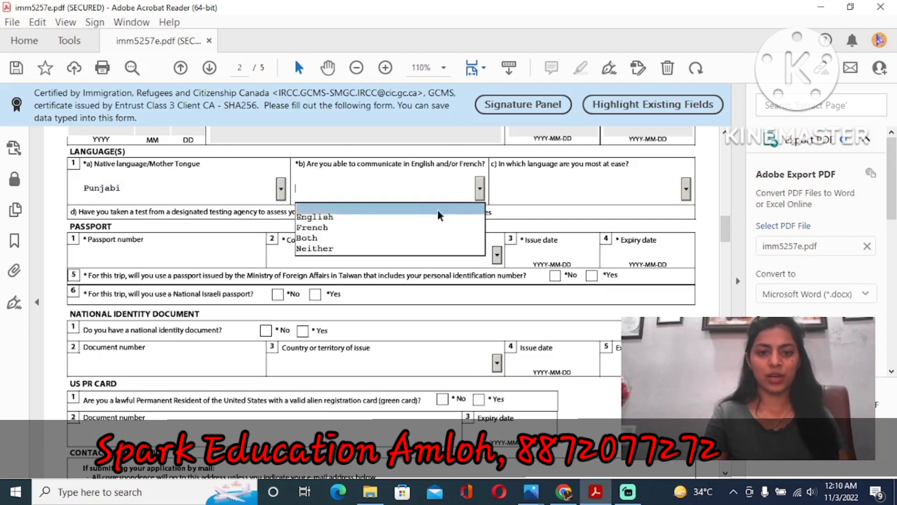
pyautogui.click(417, 217)
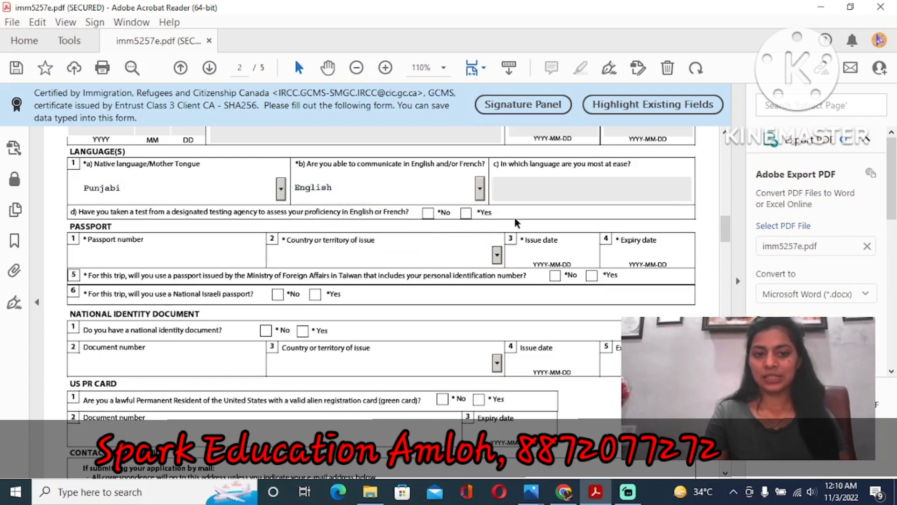
pyautogui.click(615, 190)
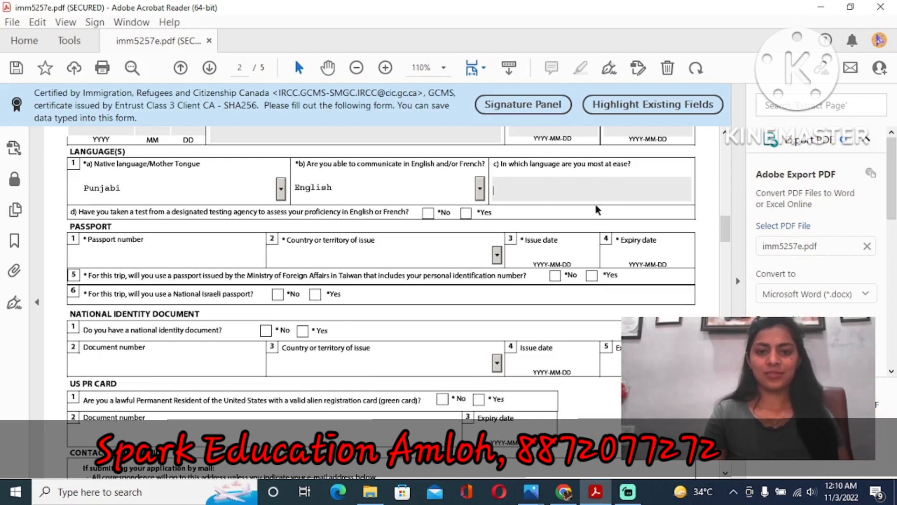
pyautogui.moveTo(725, 220)
pyautogui.mouseDown()
pyautogui.moveTo(727, 234)
pyautogui.moveTo(726, 222)
pyautogui.mouseUp()
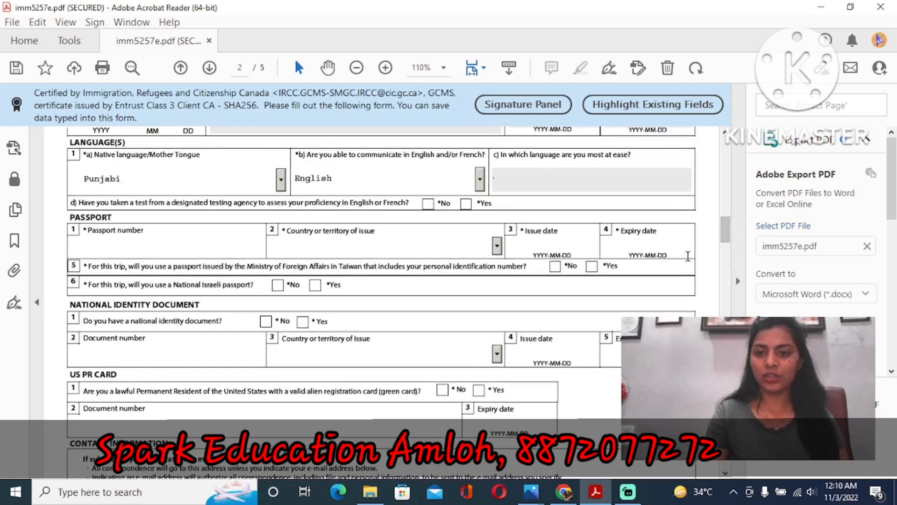
pyautogui.scroll(3, 722, 242)
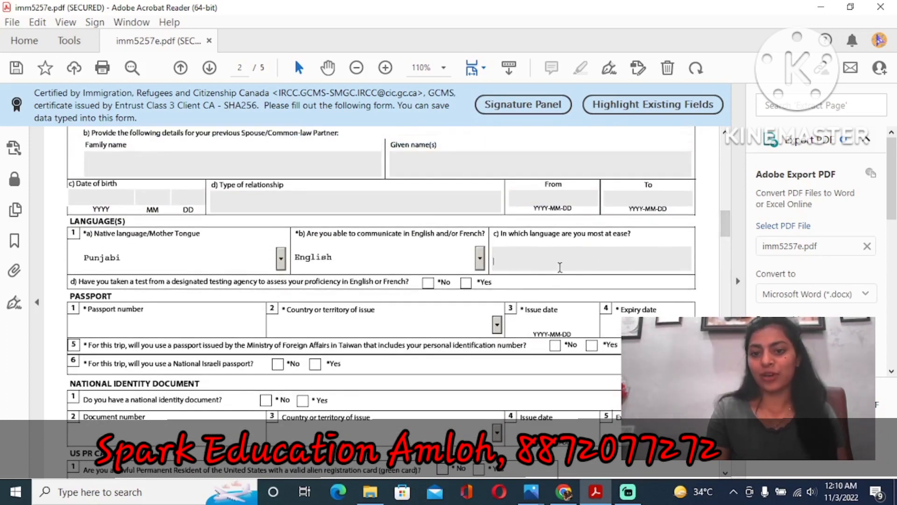
pyautogui.moveTo(724, 222); pyautogui.dragTo(723, 231)
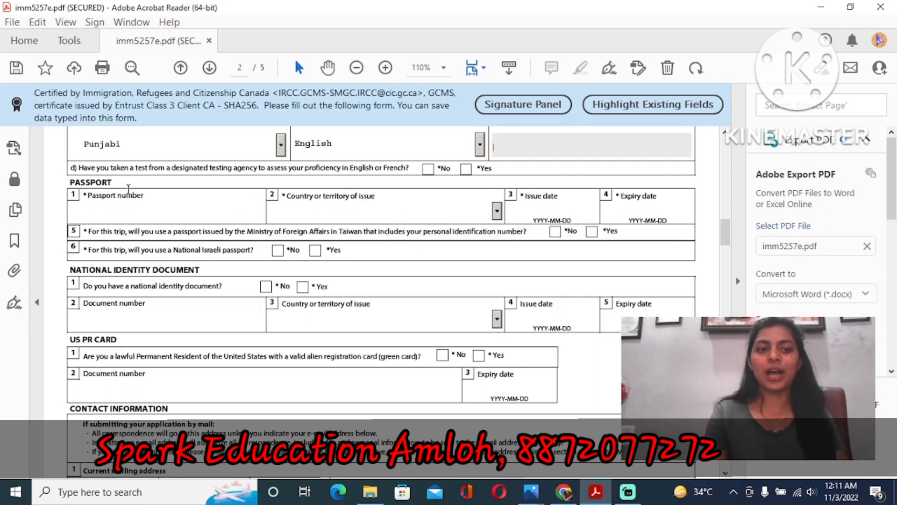
# - Answer No to the Taiwan-issued passport question, then scroll to the National Identity Document section
pyautogui.click(151, 209)
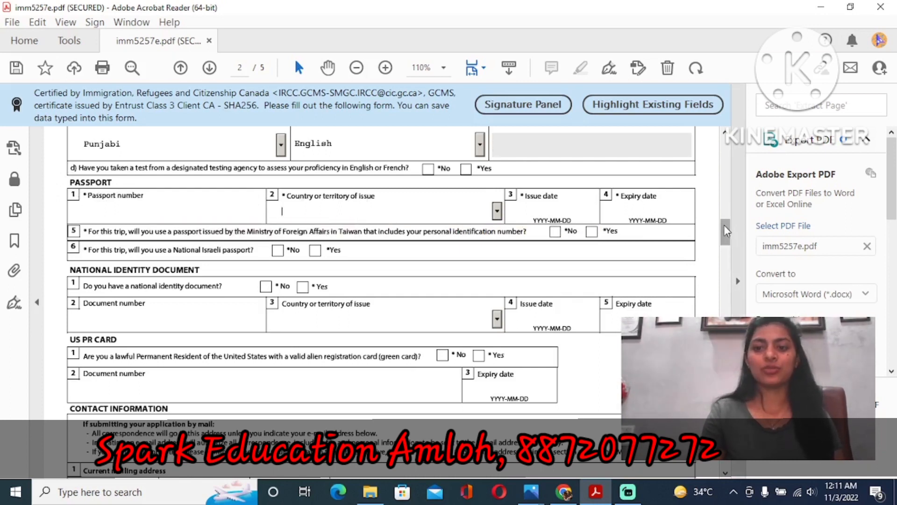
pyautogui.moveTo(724, 226); pyautogui.dragTo(721, 233)
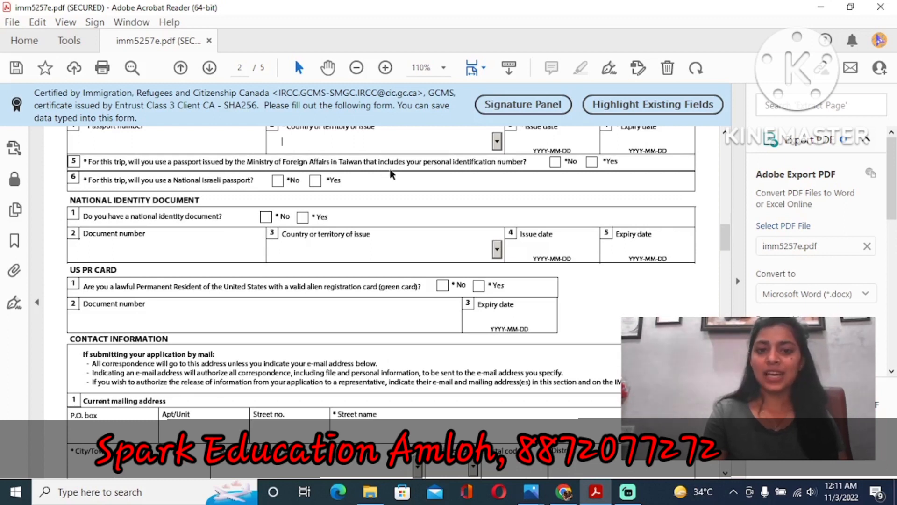
pyautogui.click(555, 162)
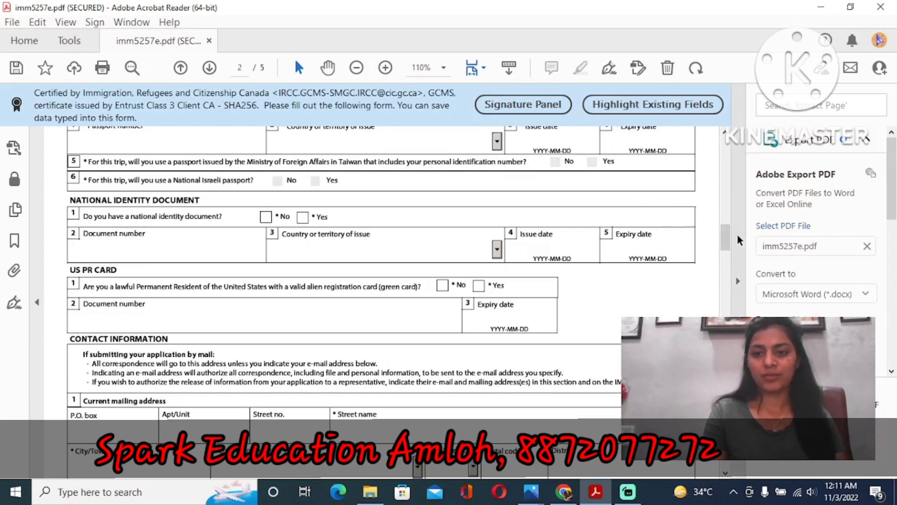
pyautogui.moveTo(726, 233); pyautogui.dragTo(725, 242)
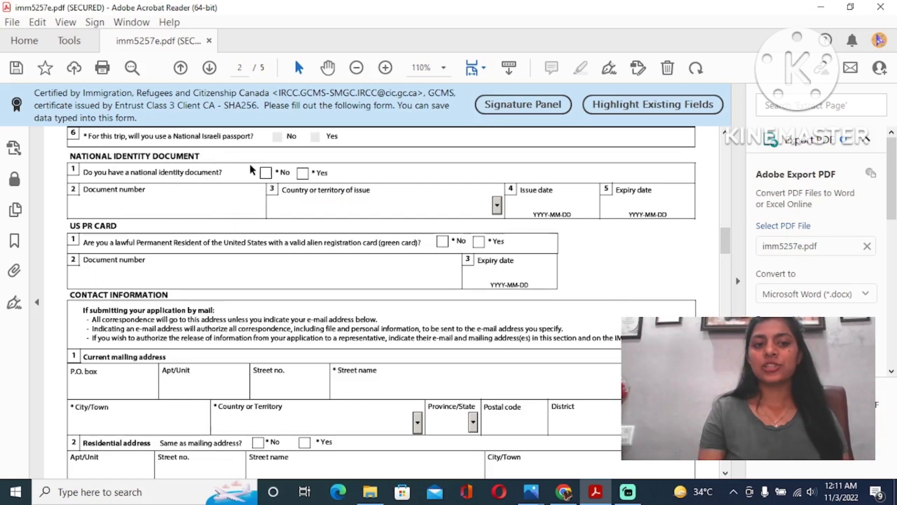
# - Mark Yes for the national identity document and move to the mailing address Apt/Unit field
pyautogui.click(302, 173)
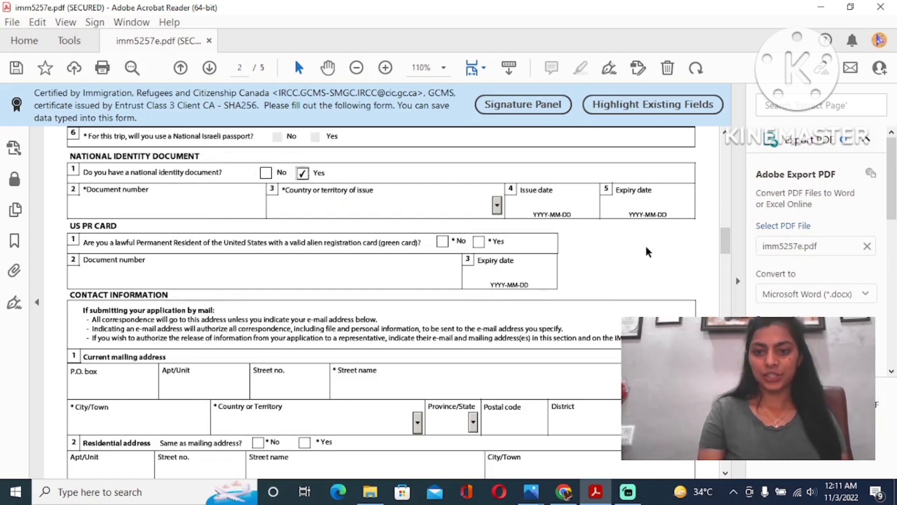
pyautogui.moveTo(724, 233); pyautogui.dragTo(724, 237)
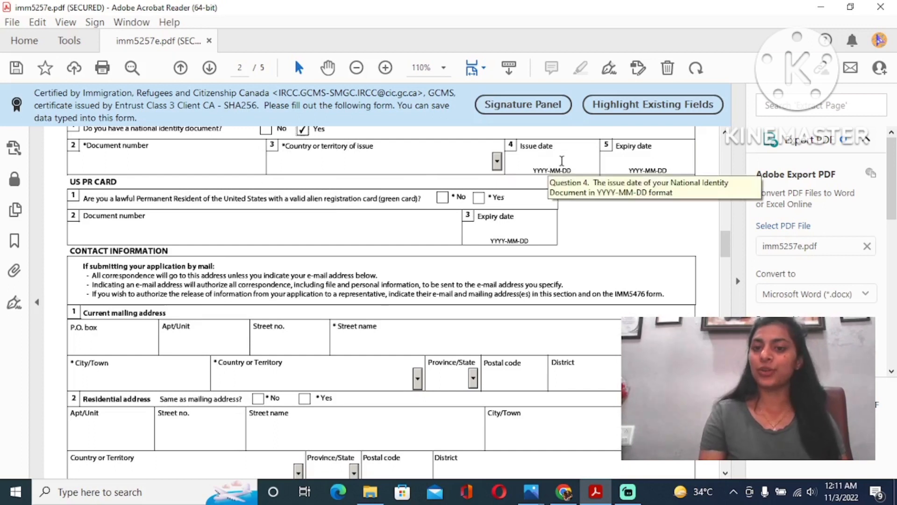
pyautogui.scroll(-3, 725, 239)
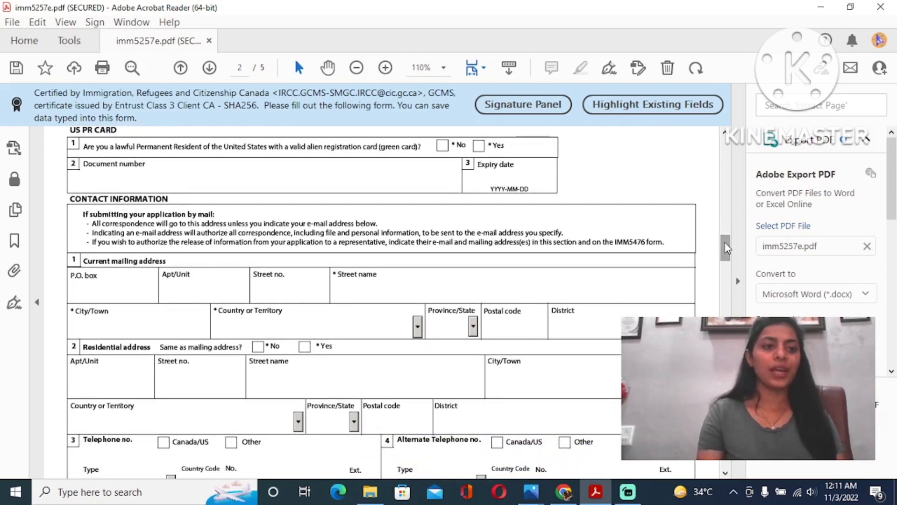
pyautogui.scroll(2, 266, 208)
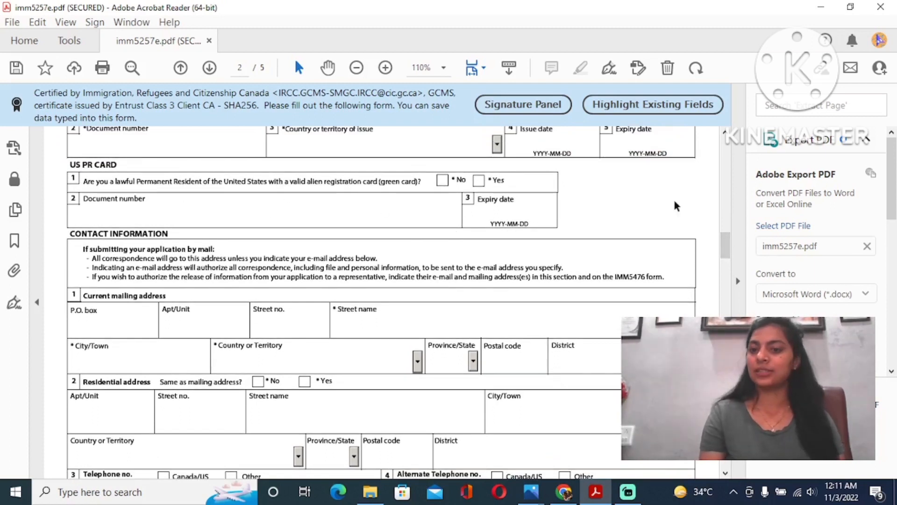
pyautogui.moveTo(725, 236); pyautogui.dragTo(724, 247)
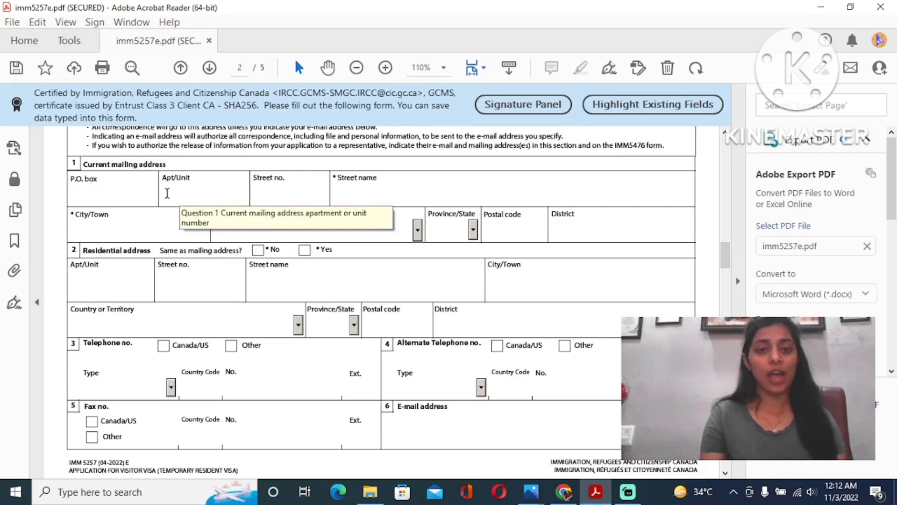
pyautogui.click(191, 193)
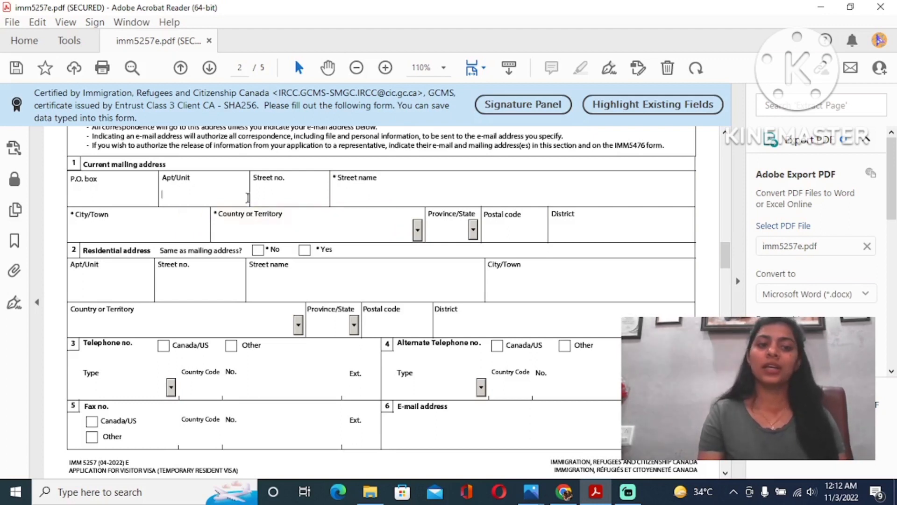
# - Step through the Street no., Street name and Postal code fields, then scroll down to Telephone no
pyautogui.click(282, 198)
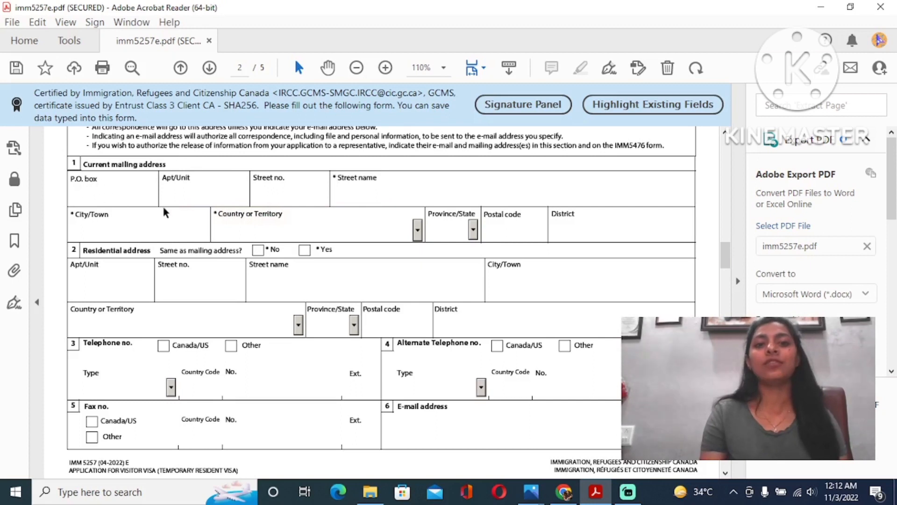
pyautogui.click(367, 190)
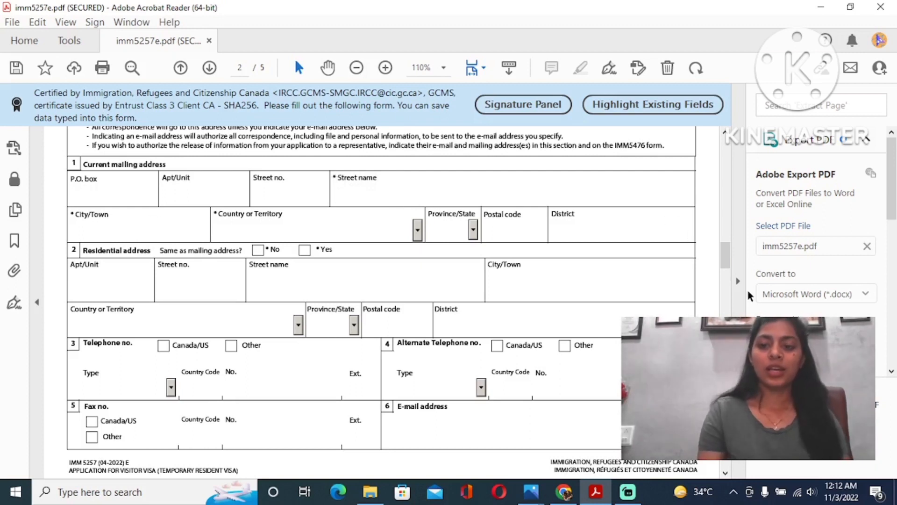
pyautogui.scroll(-2, 725, 254)
pyautogui.scroll(-2, 726, 256)
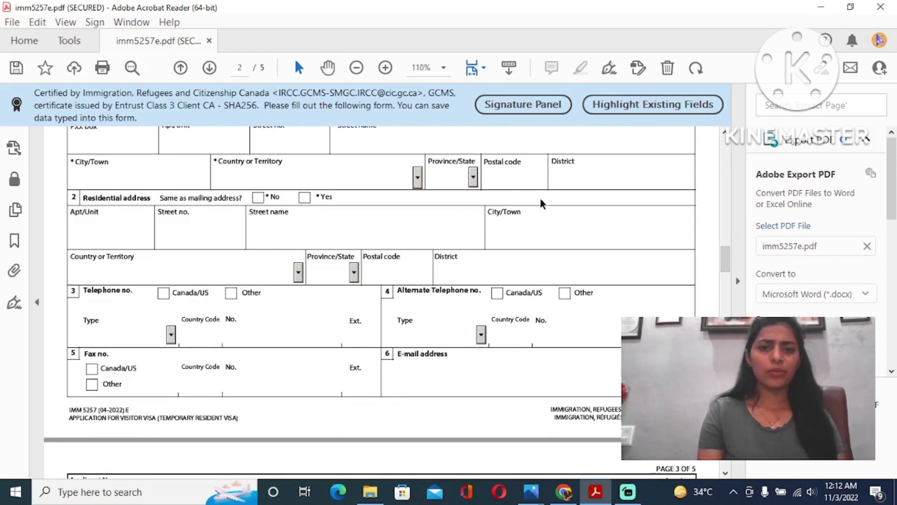
pyautogui.click(502, 175)
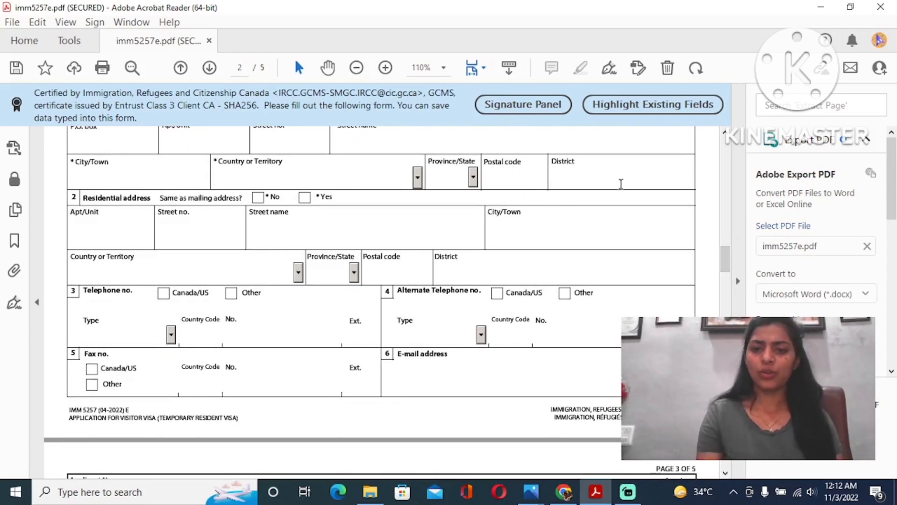
pyautogui.scroll(-4, 724, 270)
pyautogui.scroll(-2, 724, 270)
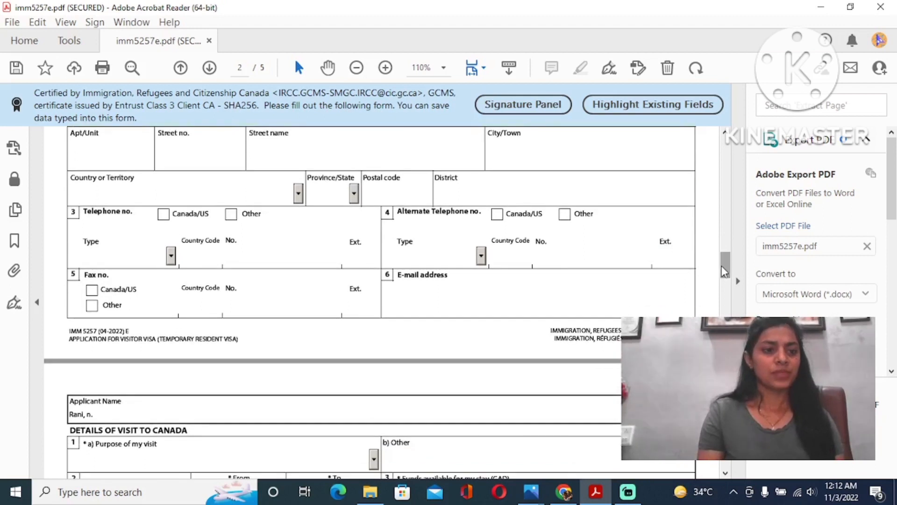
pyautogui.scroll(4, 724, 267)
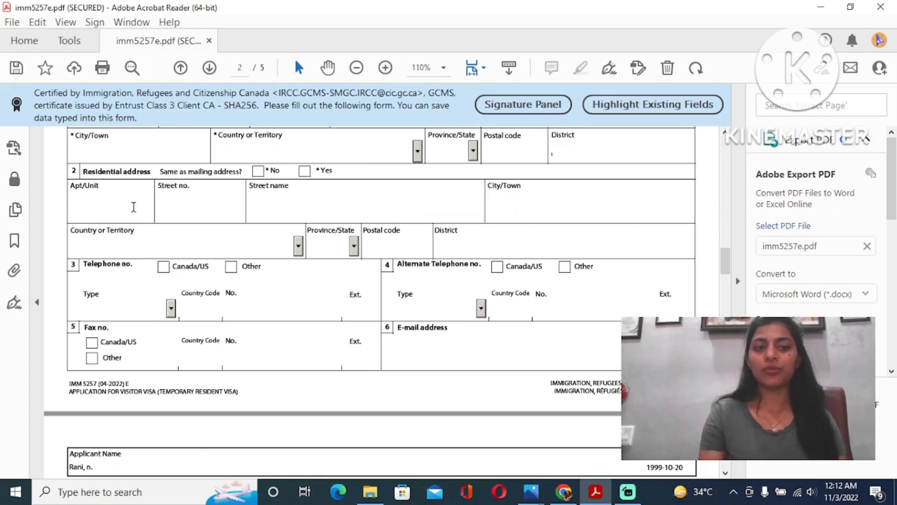
pyautogui.scroll(-4, 727, 278)
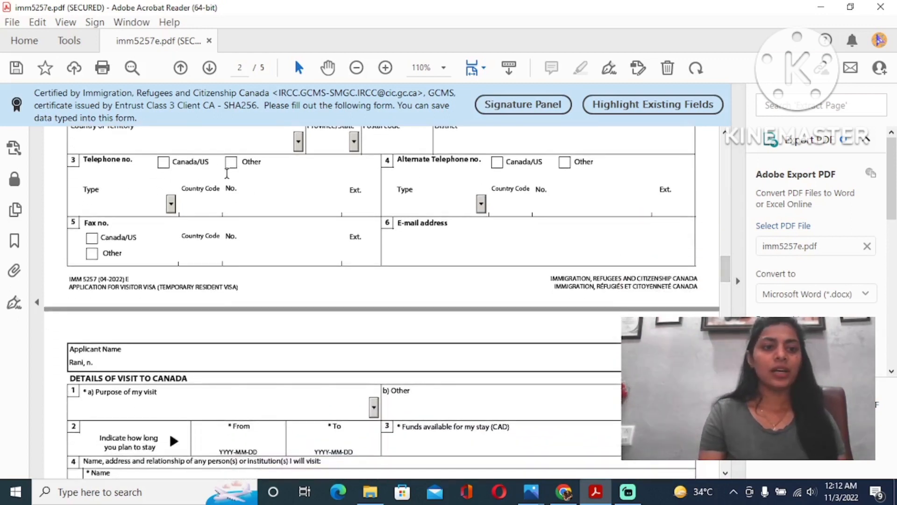
# - Choose Cellular as telephone type, select the Country Code field, and tick Other for the number
pyautogui.click(171, 205)
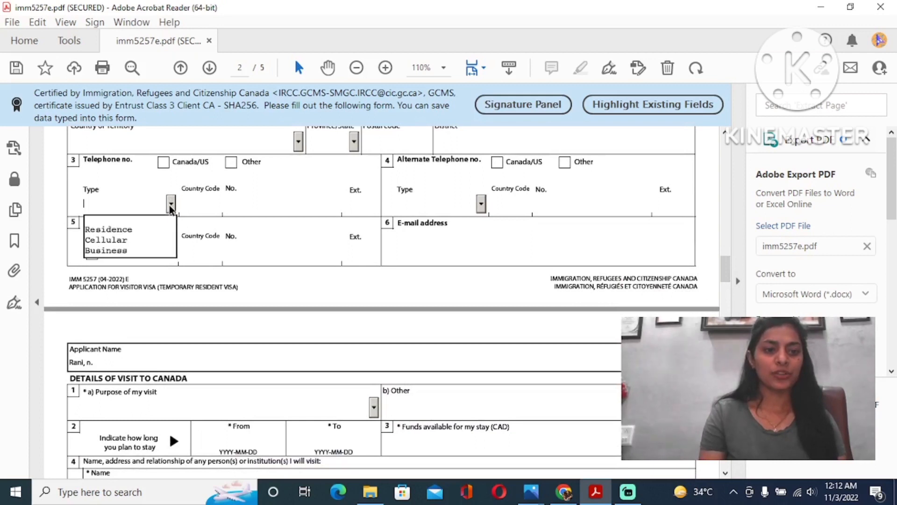
pyautogui.click(145, 240)
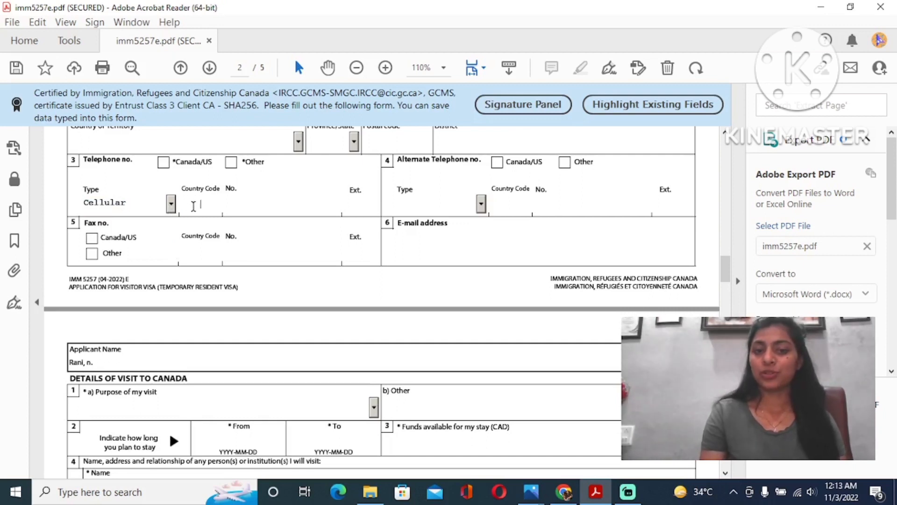
pyautogui.click(198, 204)
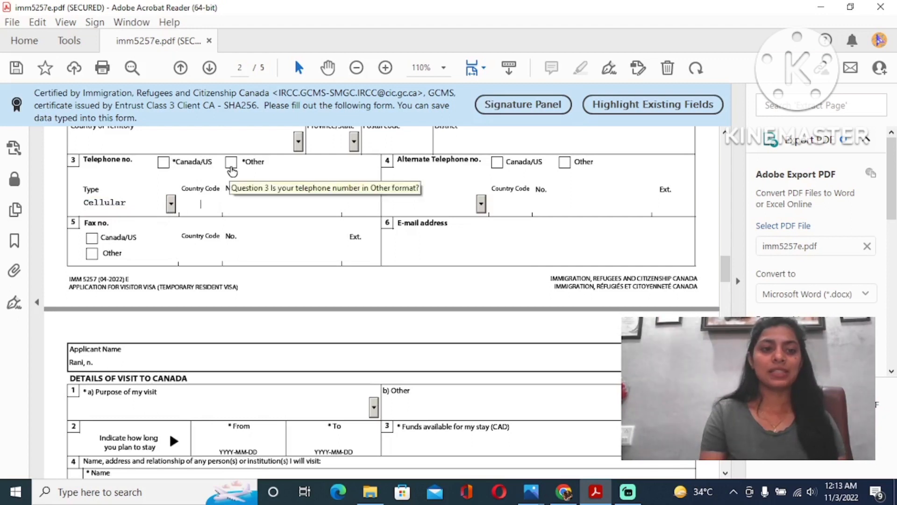
pyautogui.click(231, 164)
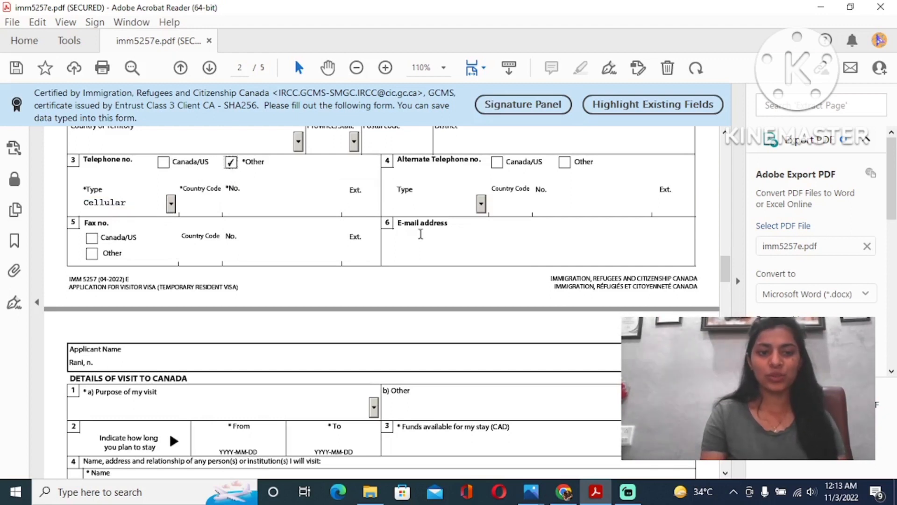
pyautogui.moveTo(726, 276); pyautogui.dragTo(727, 279)
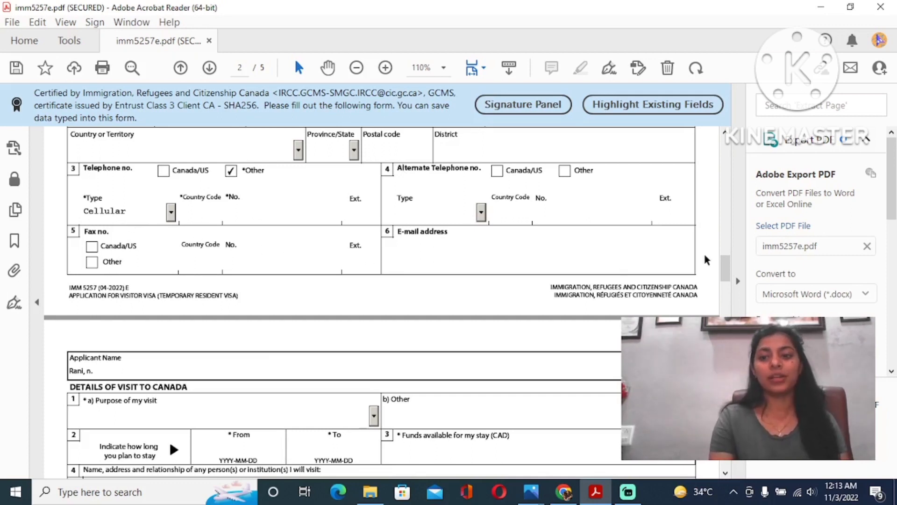
pyautogui.moveTo(726, 271); pyautogui.dragTo(725, 287)
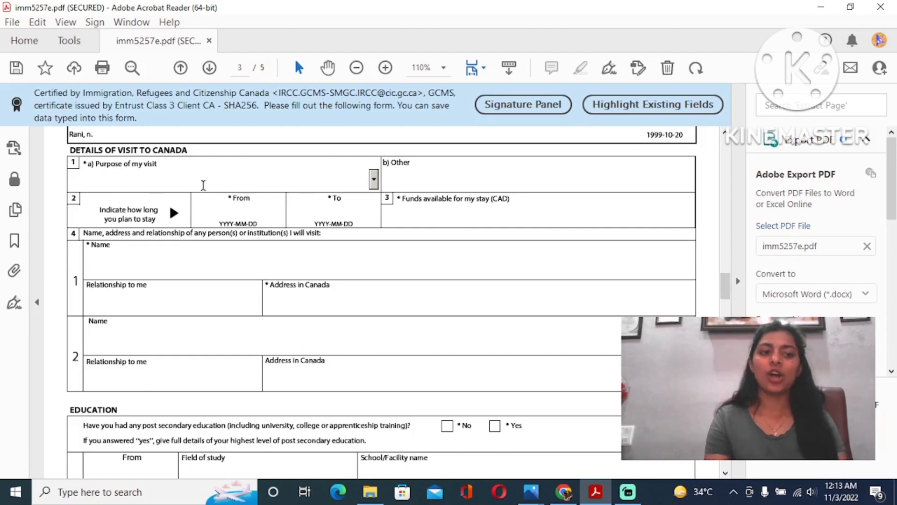
pyautogui.click(203, 185)
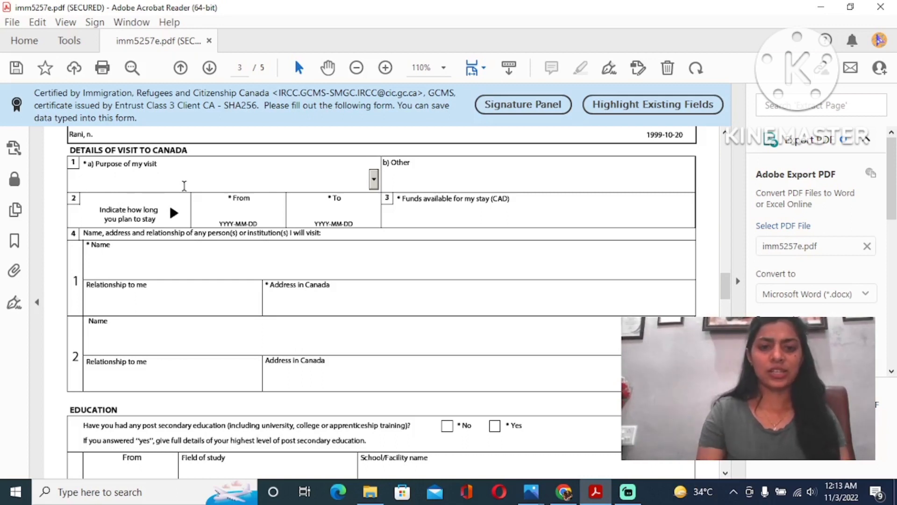
pyautogui.click(373, 178)
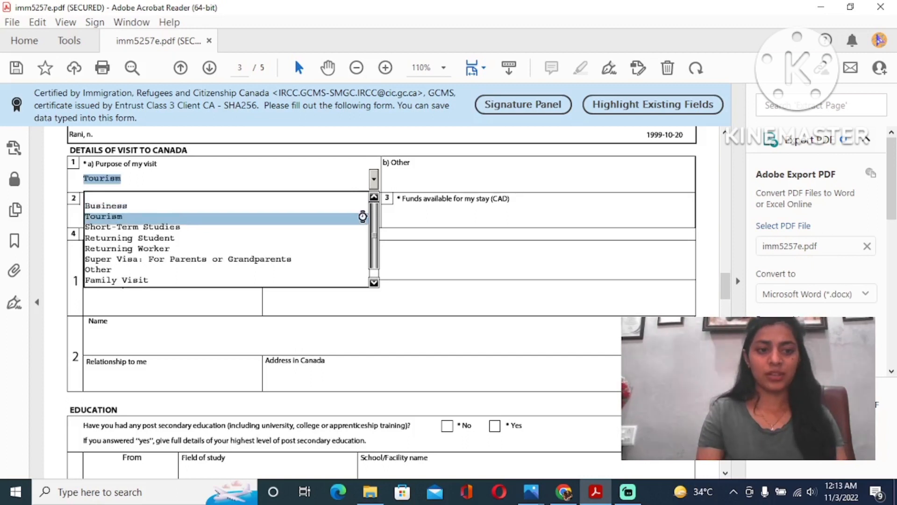
pyautogui.click(363, 216)
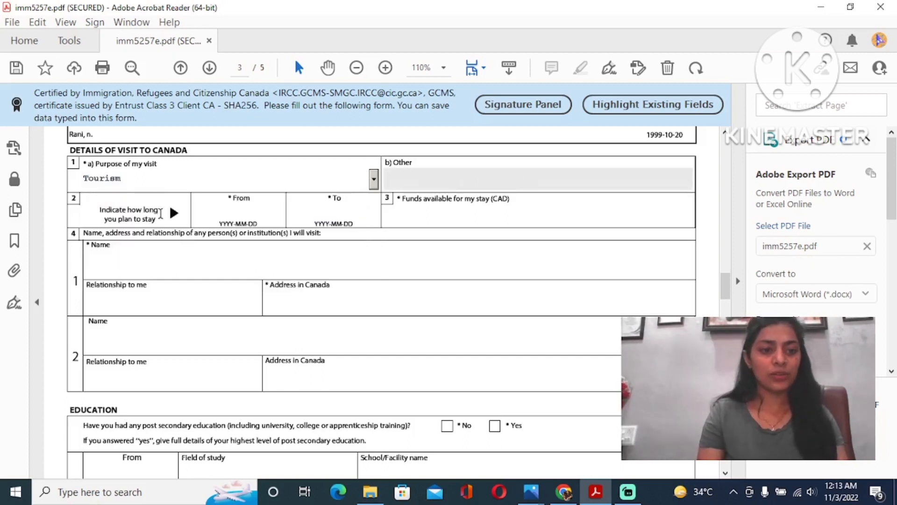
pyautogui.click(217, 219)
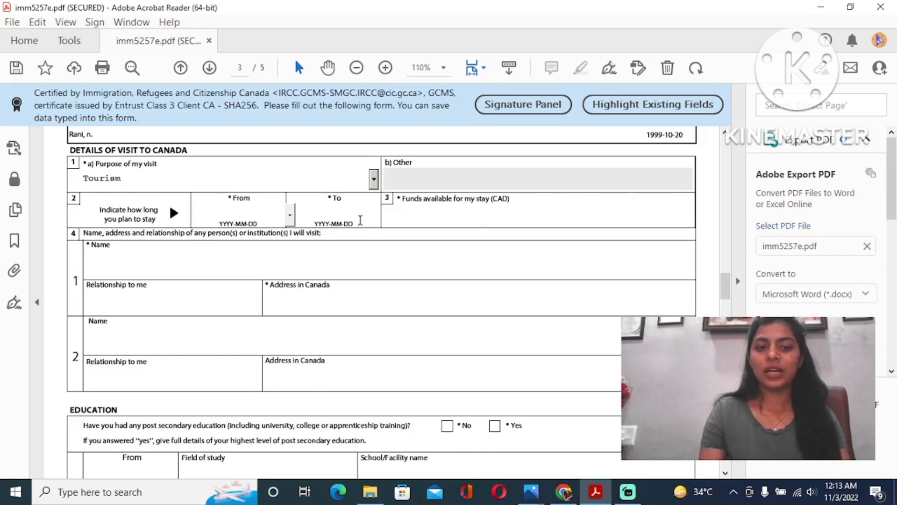
pyautogui.click(435, 221)
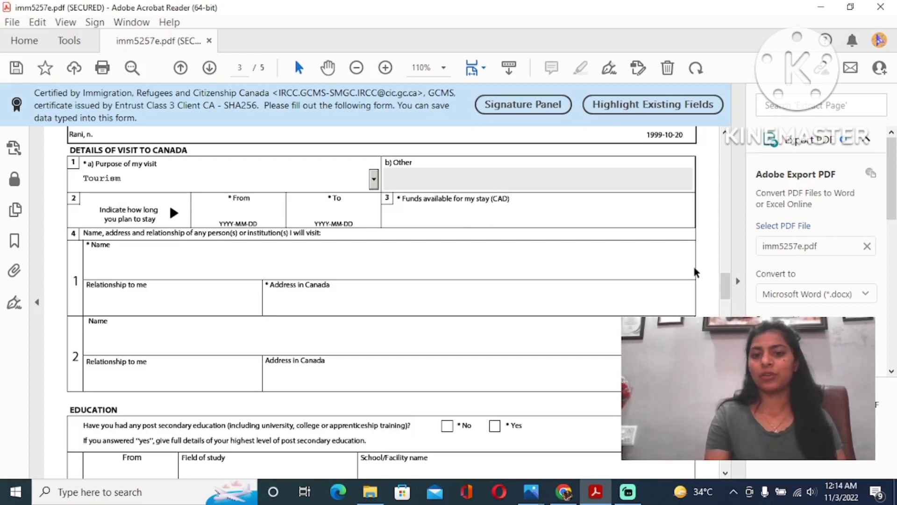
# - Select the visit contact's Name field, then scroll past Education and Employment to page 4
pyautogui.moveTo(725, 290); pyautogui.dragTo(727, 298)
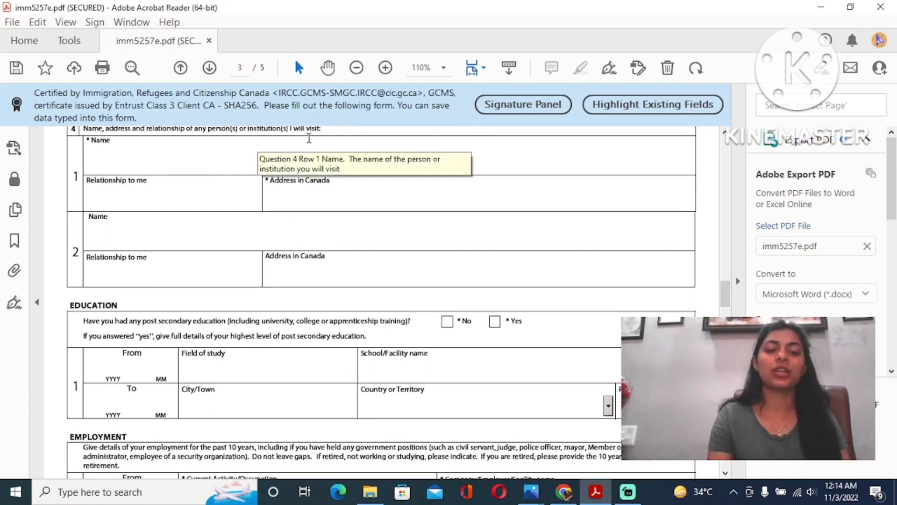
pyautogui.click(160, 155)
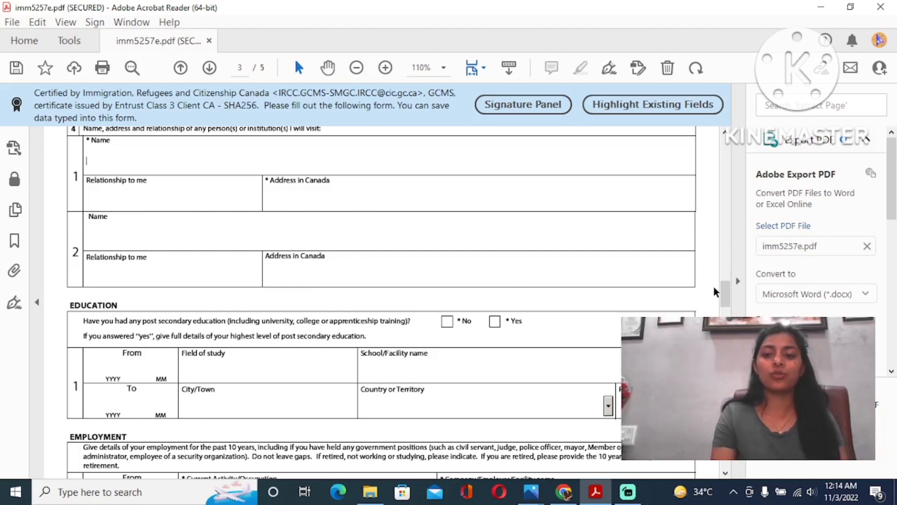
pyautogui.scroll(-3, 725, 294)
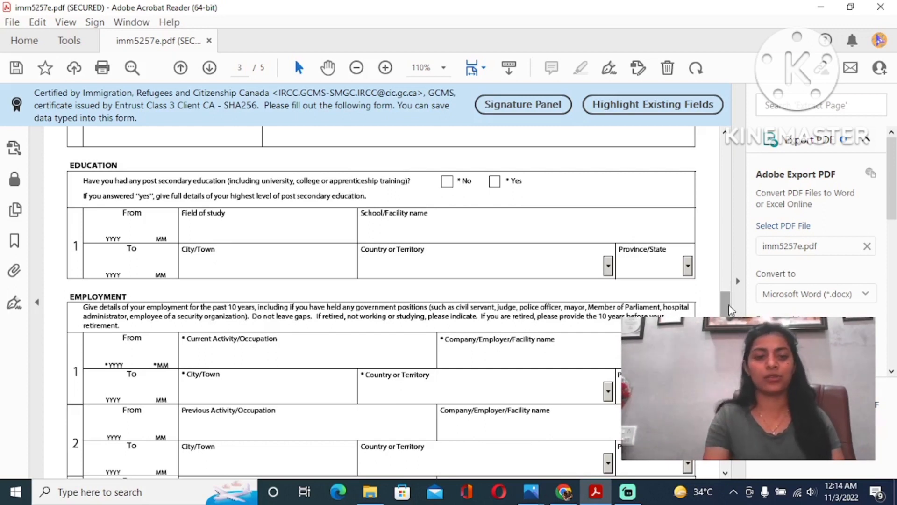
pyautogui.moveTo(728, 304); pyautogui.dragTo(730, 318)
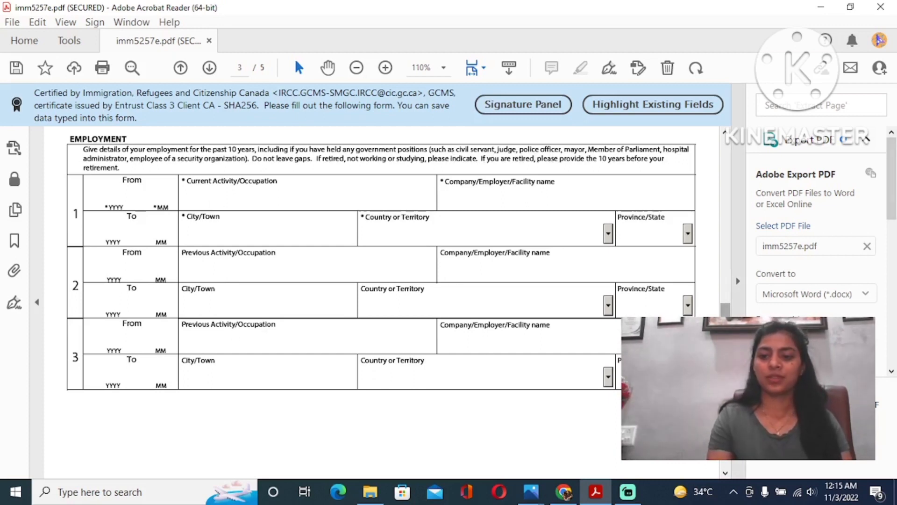
pyautogui.scroll(-3, 381, 262)
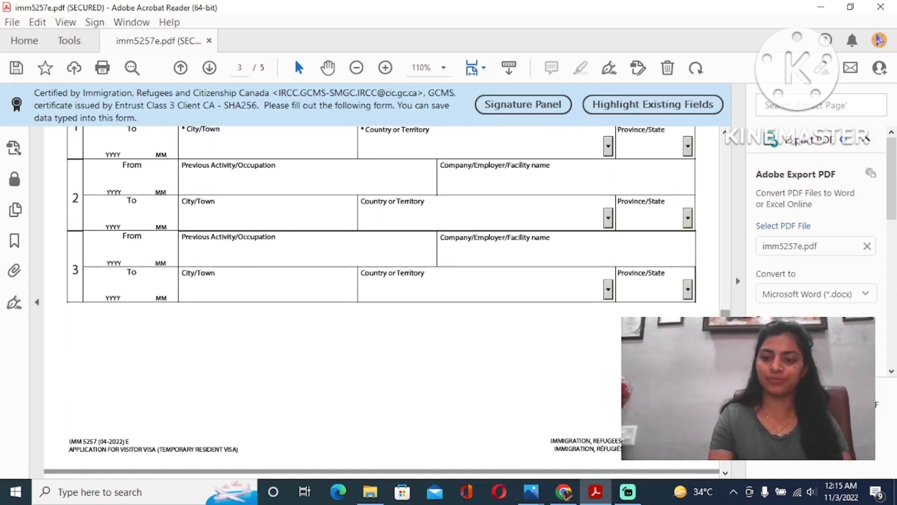
pyautogui.scroll(-10, 381, 299)
pyautogui.scroll(-5, 381, 299)
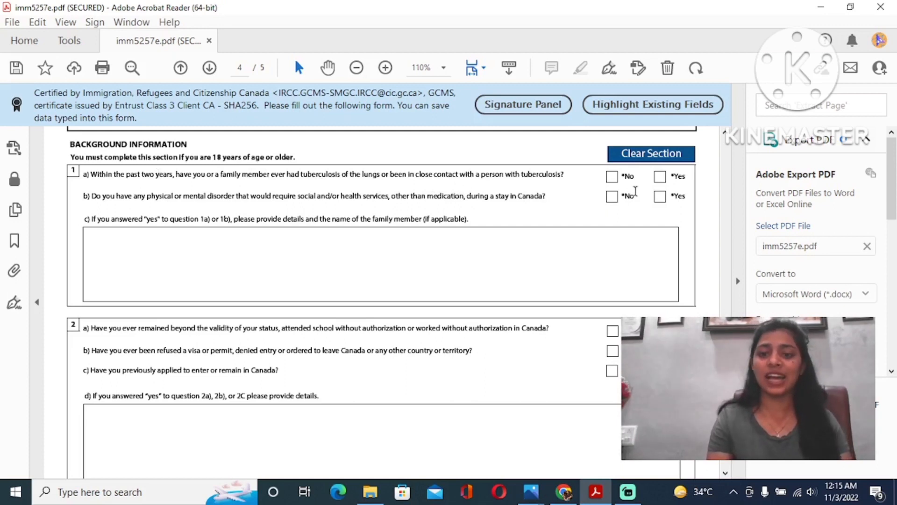
# - Mark tuberculosis question 1a No and change disorder question 1b from No to Yes
pyautogui.click(613, 177)
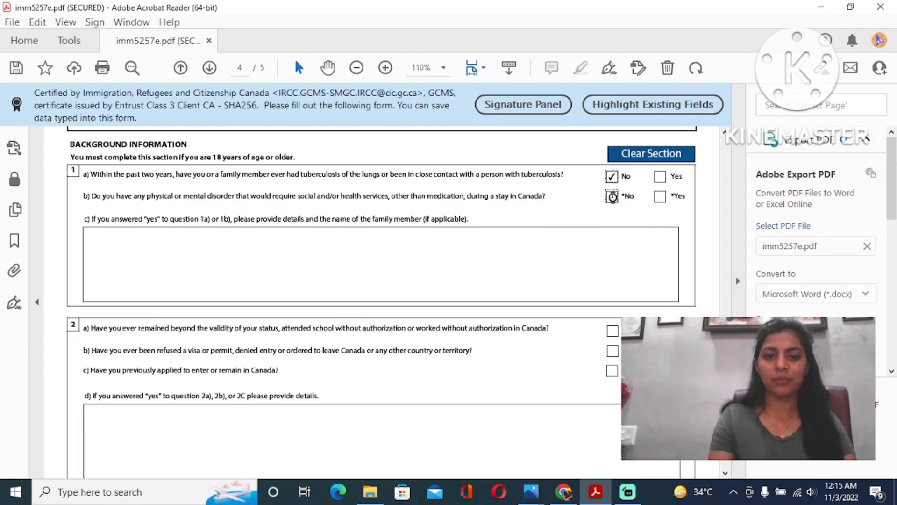
pyautogui.click(612, 196)
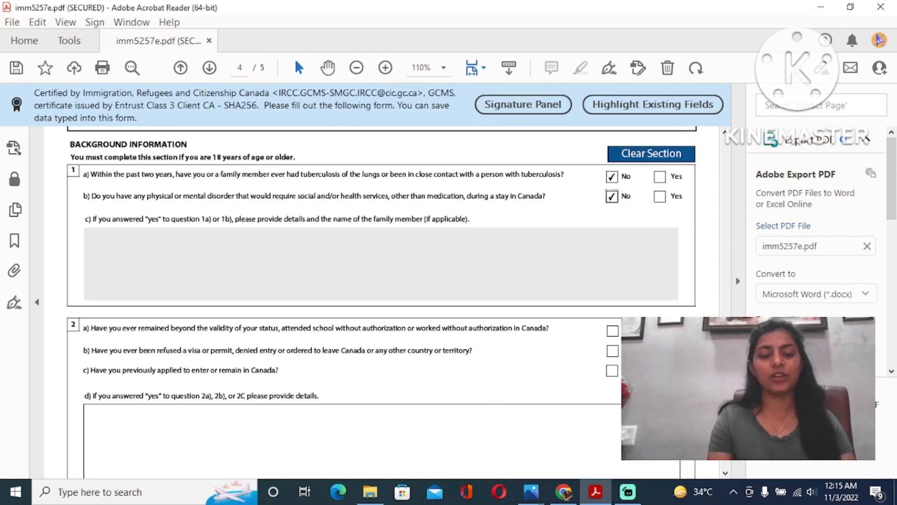
pyautogui.scroll(-3, 381, 294)
pyautogui.scroll(3, 381, 294)
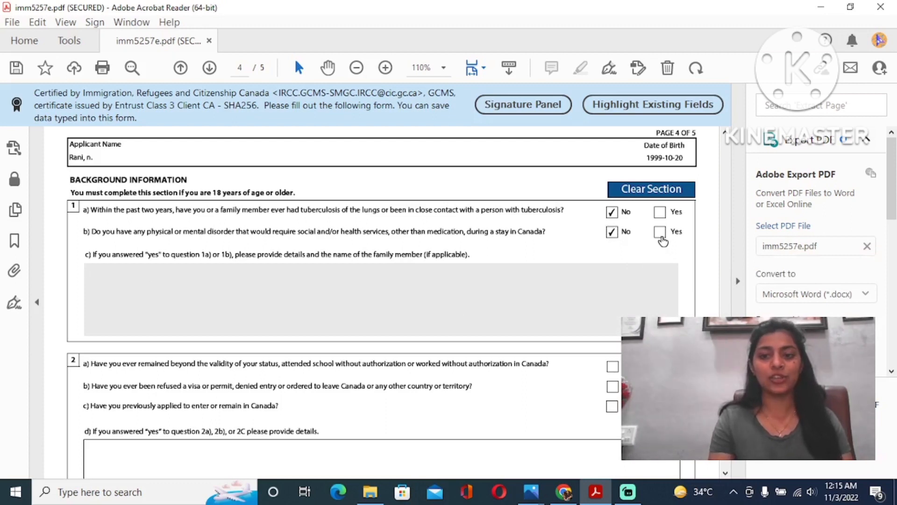
pyautogui.click(659, 233)
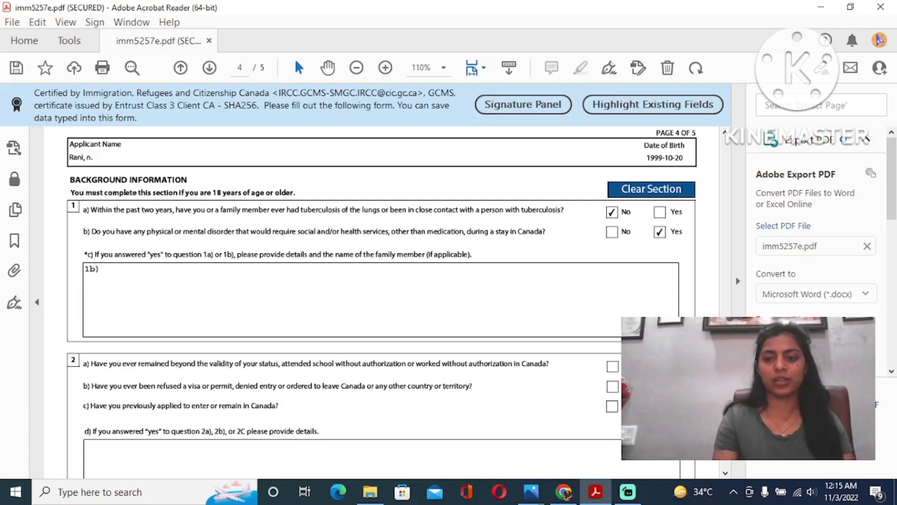
pyautogui.scroll(-4, 382, 282)
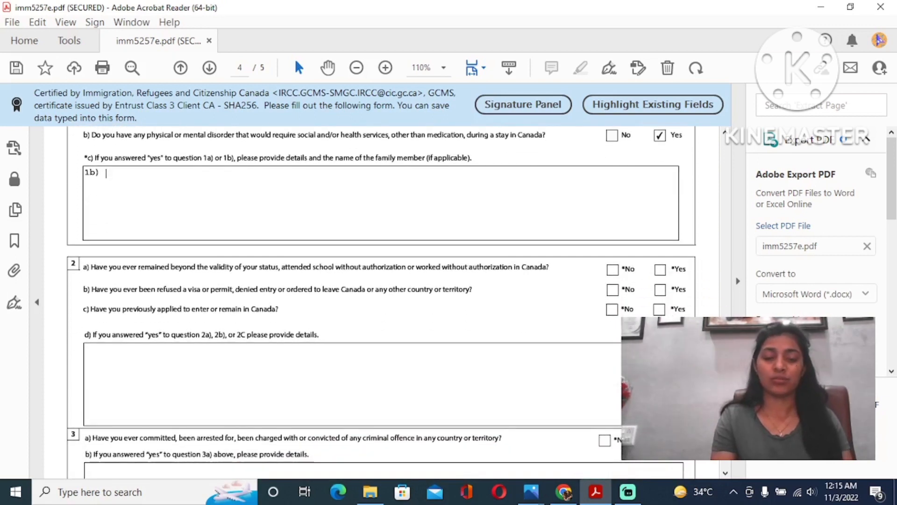
# - Scroll through Background Information questions 2–6 down to the page 5 Signature section
pyautogui.scroll(-3, 382, 296)
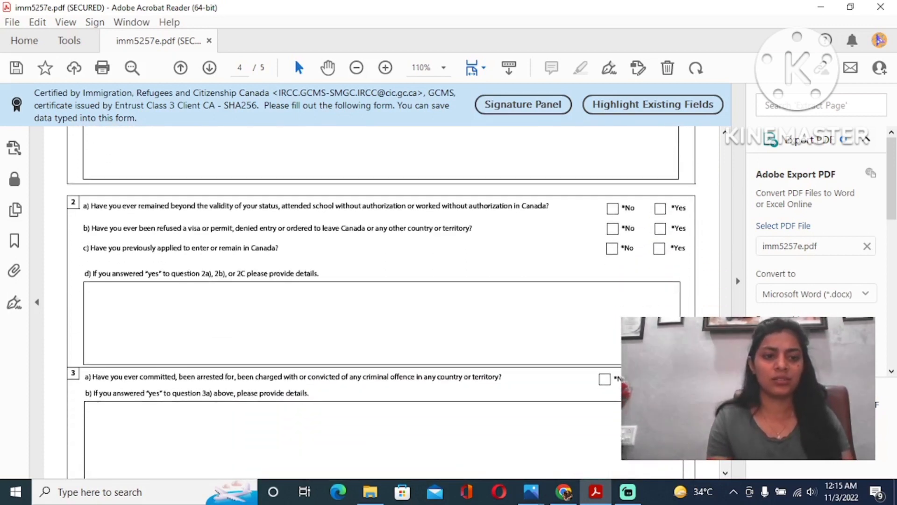
pyautogui.scroll(-1, 381, 277)
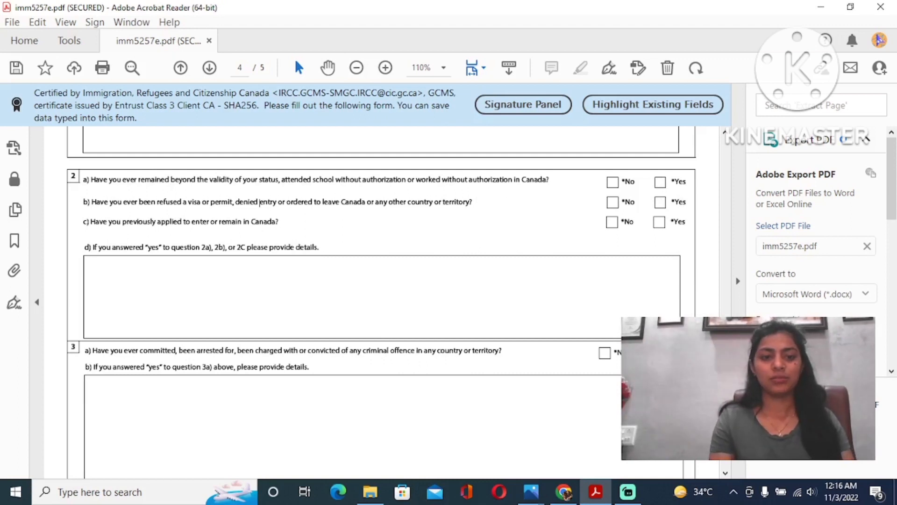
pyautogui.scroll(-2, 260, 202)
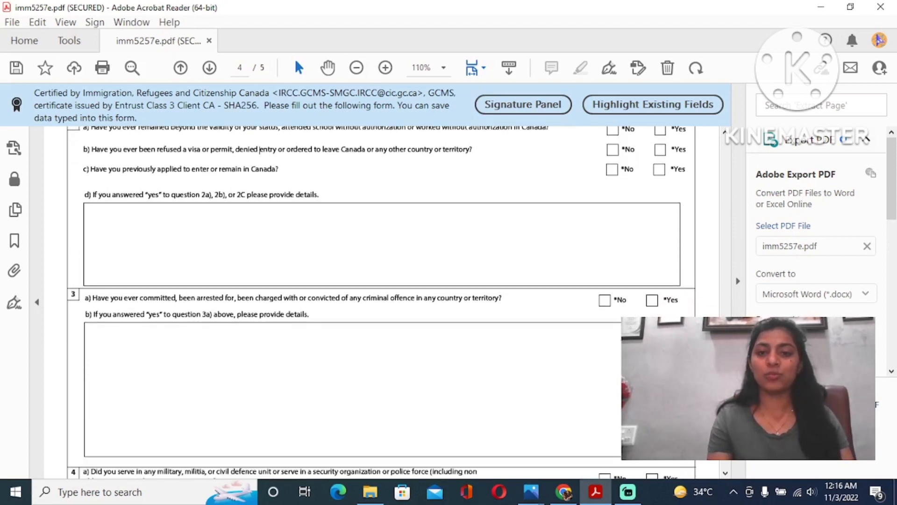
pyautogui.scroll(2, 259, 149)
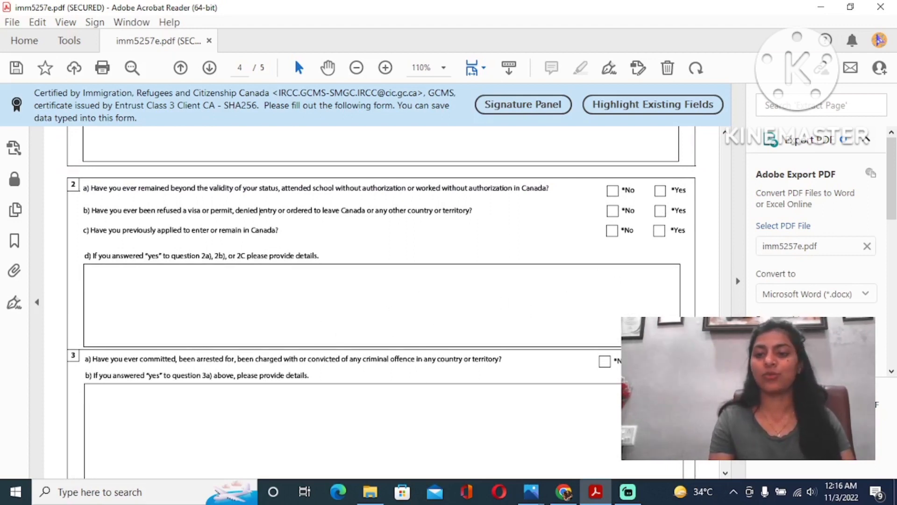
pyautogui.scroll(-4, 382, 301)
pyautogui.scroll(2, 382, 302)
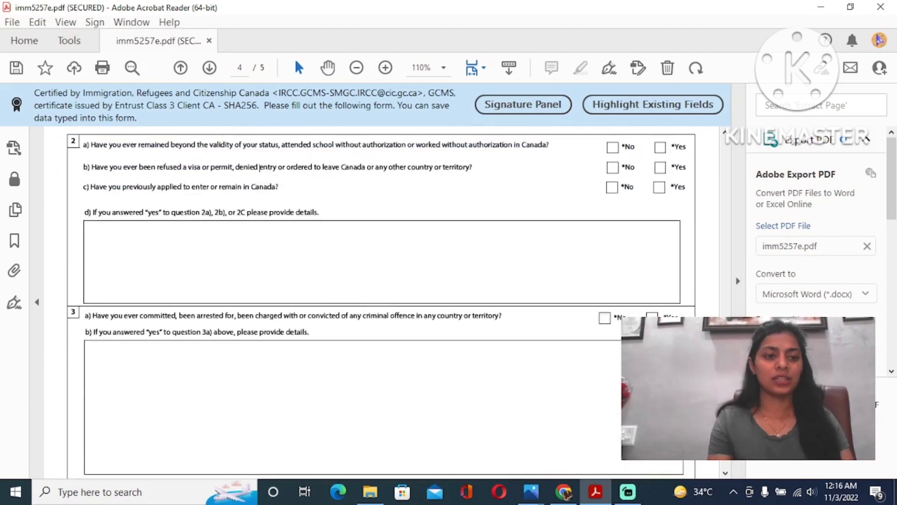
pyautogui.scroll(1, 259, 158)
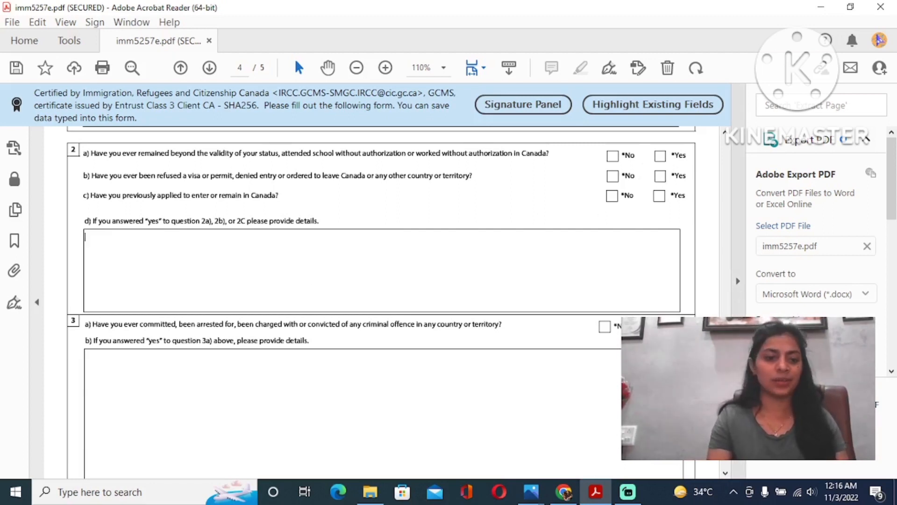
pyautogui.scroll(-3, 382, 304)
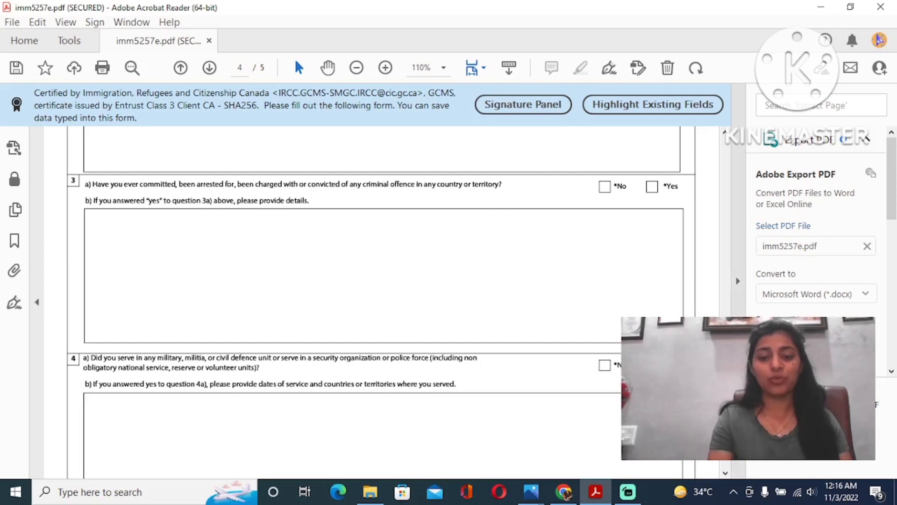
pyautogui.scroll(-3, 381, 304)
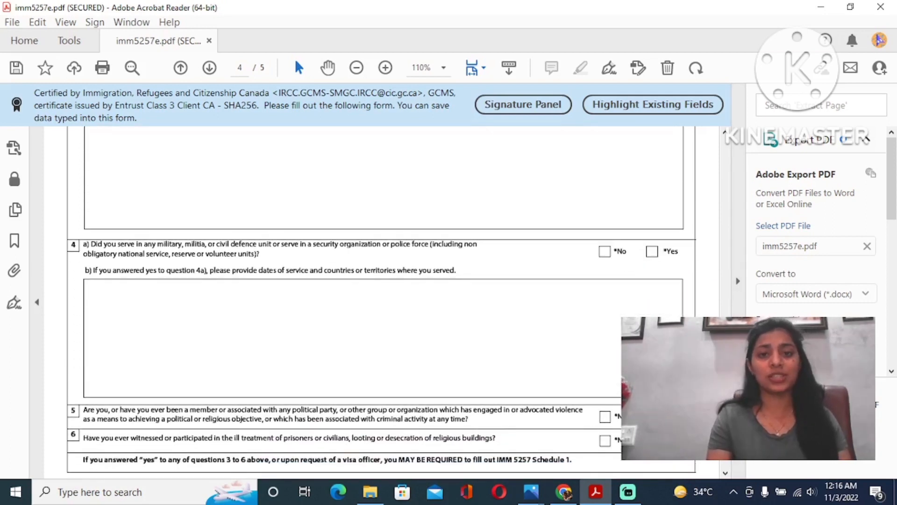
pyautogui.scroll(-1, 381, 304)
pyautogui.scroll(-1, 381, 304)
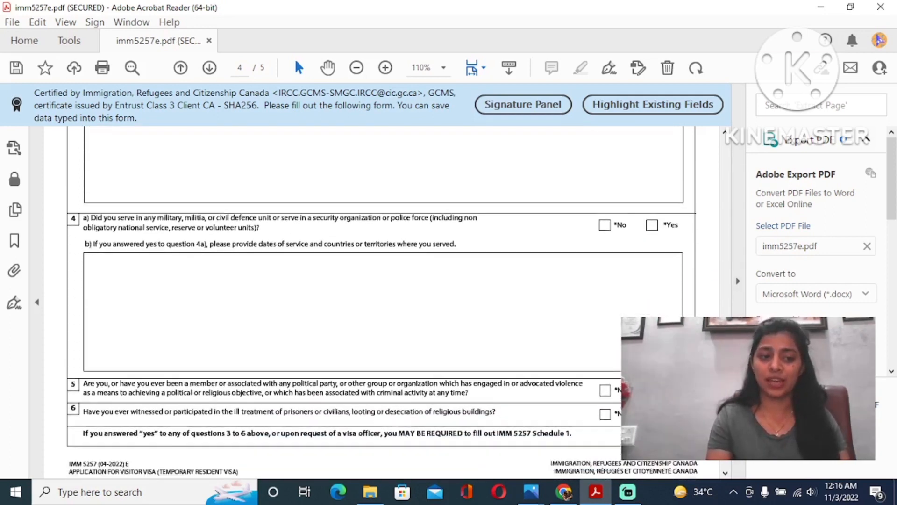
pyautogui.scroll(-2, 382, 303)
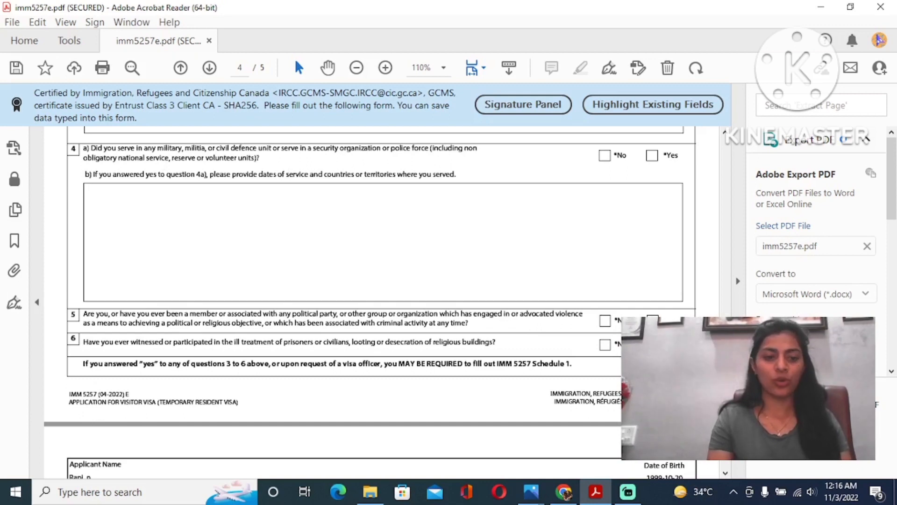
pyautogui.scroll(-5, 374, 280)
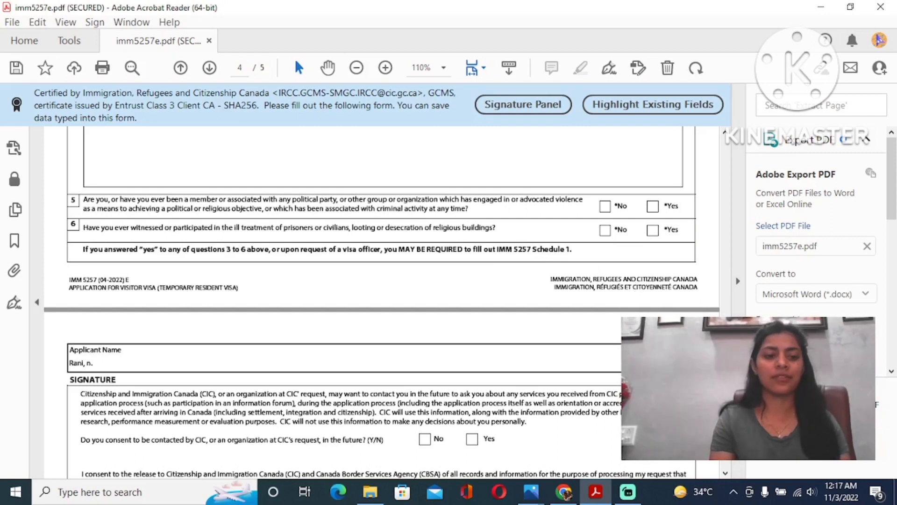
pyautogui.scroll(-5, 382, 302)
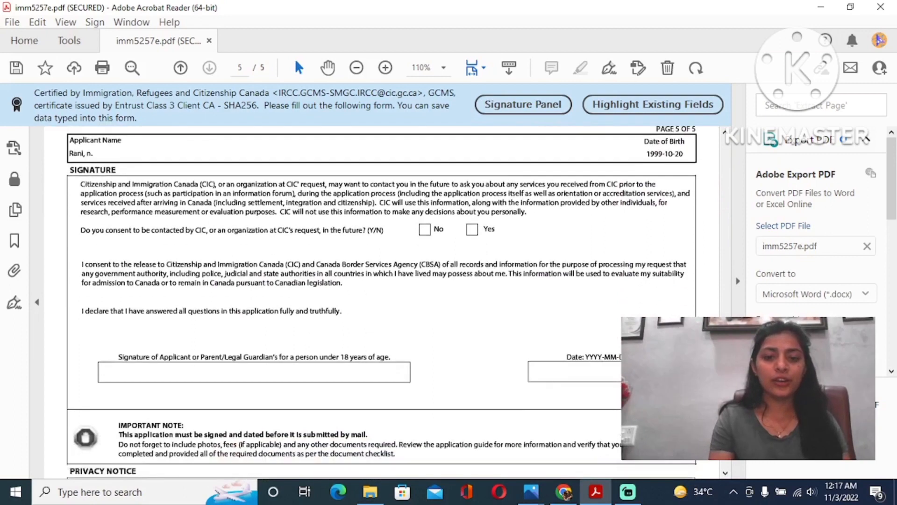
# - Tick Yes for CIC future-contact consent, then scroll down to the signature and date fields
pyautogui.scroll(-2, 264, 319)
pyautogui.scroll(1, 264, 318)
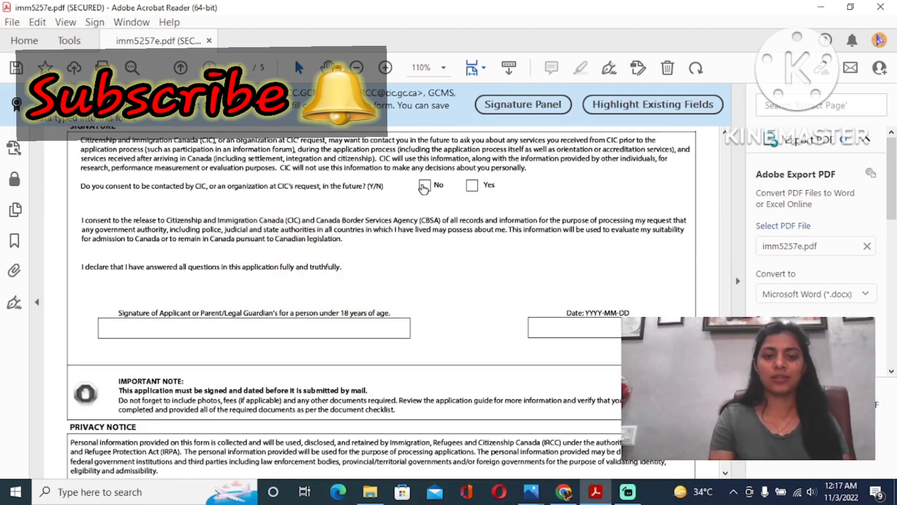
pyautogui.click(472, 185)
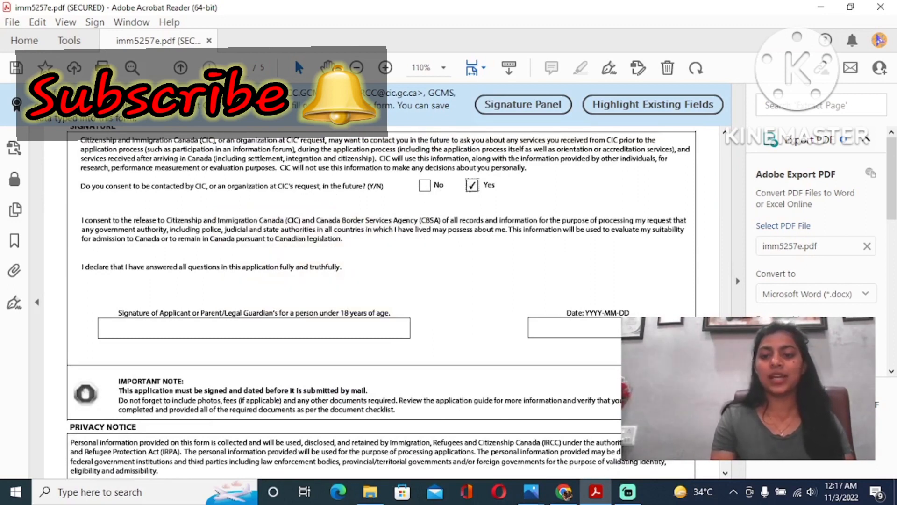
pyautogui.scroll(-3, 381, 302)
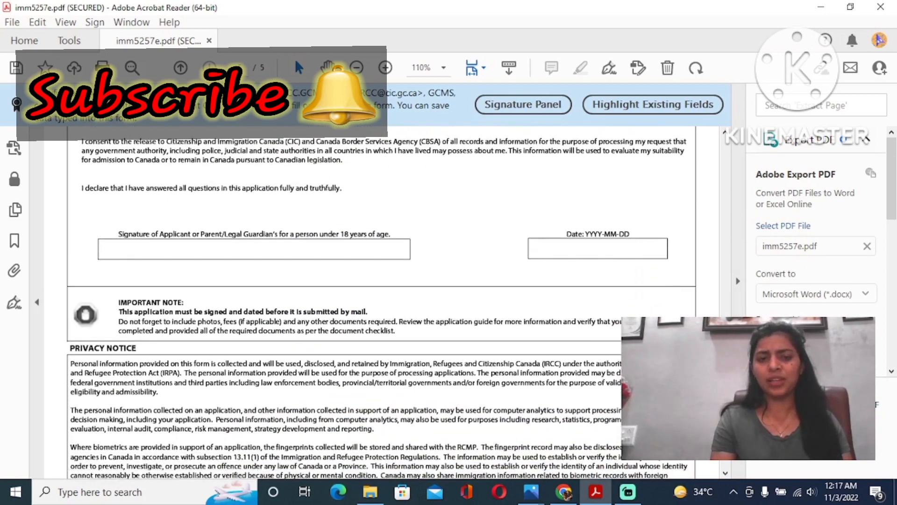
pyautogui.scroll(-1, 238, 197)
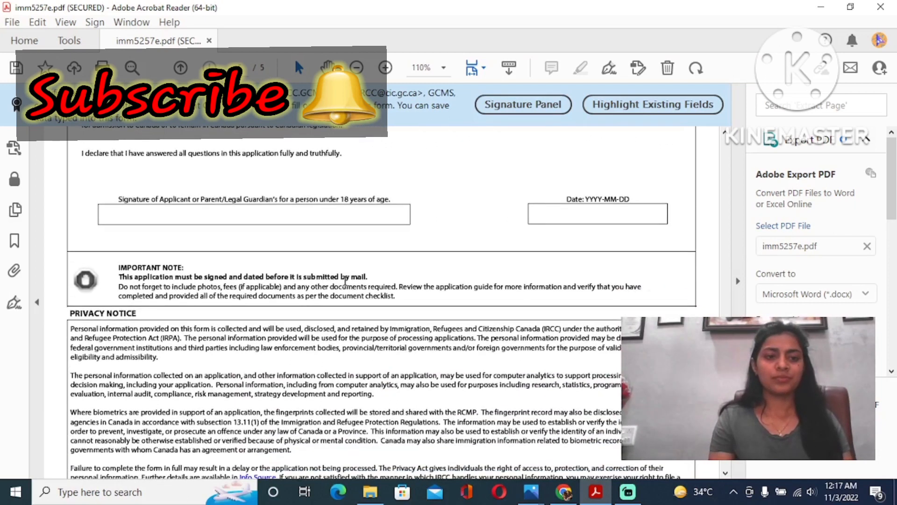